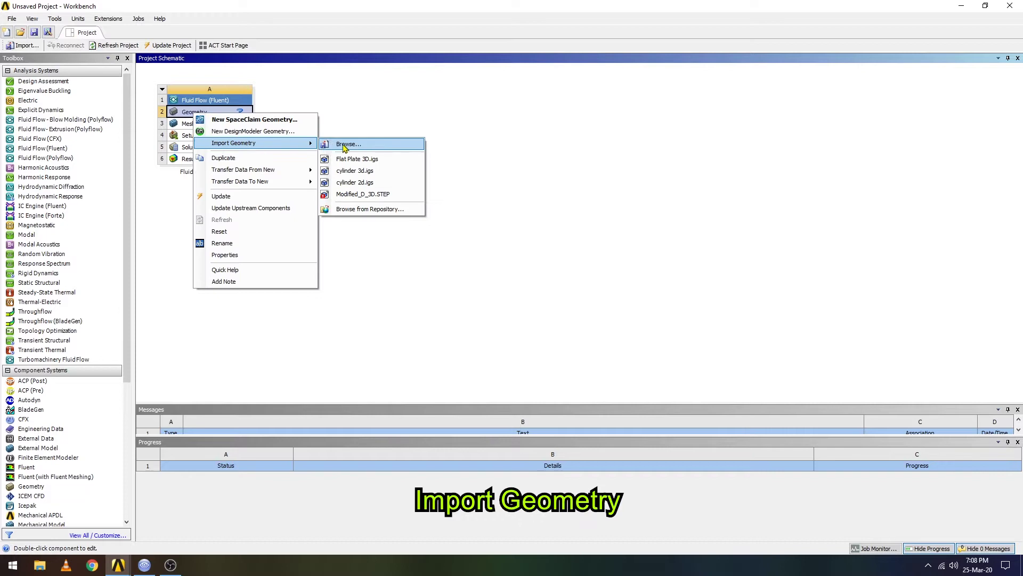
# - Import the geometry file Flat Plate 2D.igs into the Fluid Flow (Fluent) system
pyautogui.click(348, 144)
pyautogui.click(142, 110)
pyautogui.doubleClick(142, 109)
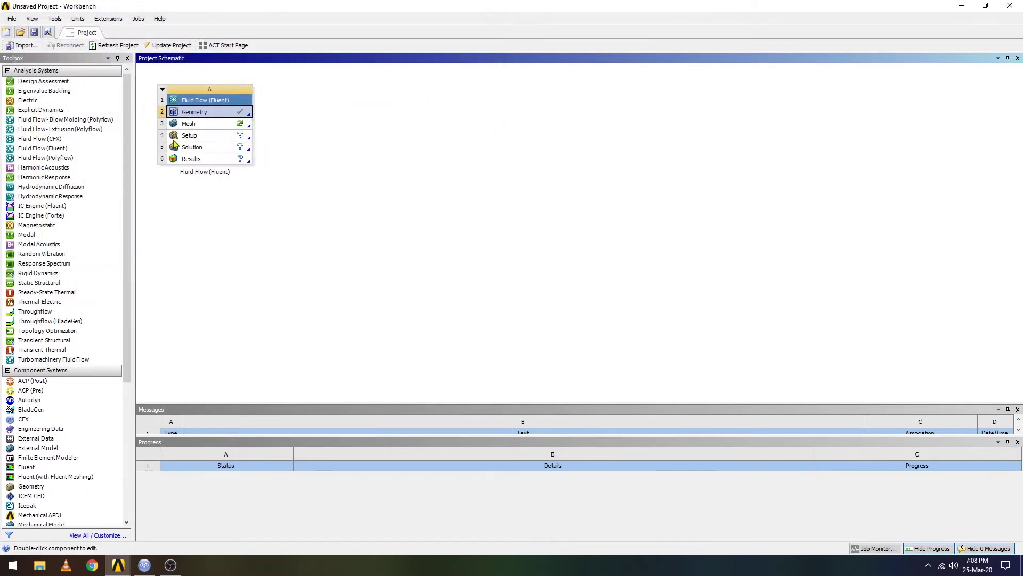
# - Generate the imported flat plate geometry in DesignModeler and close the editor
pyautogui.rightClick(207, 117)
pyautogui.click(255, 135)
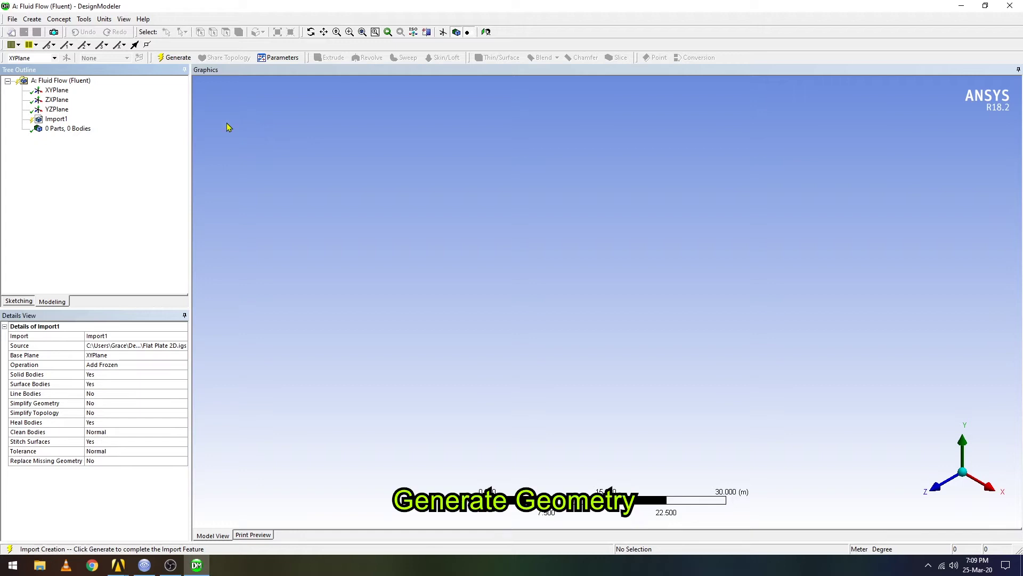
pyautogui.click(168, 56)
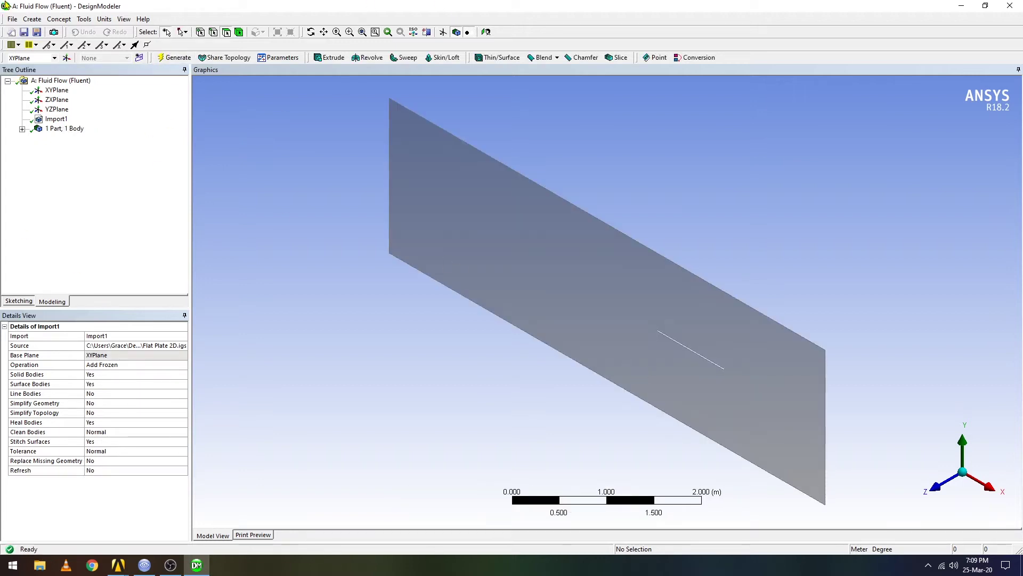
pyautogui.click(13, 18)
pyautogui.click(77, 229)
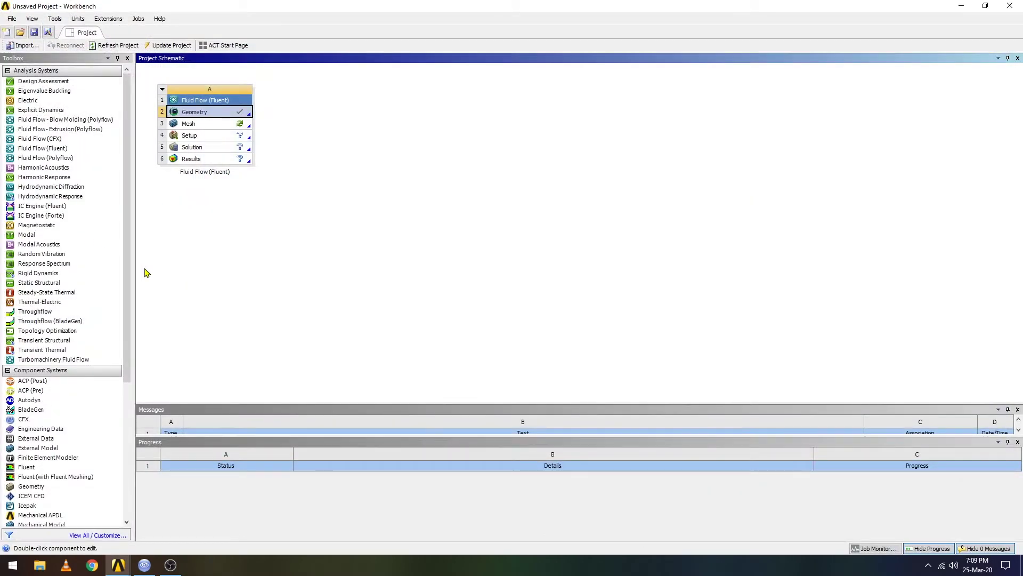
# - Open the system's Meshing editor and create a named selection "Inlet" on the domain's right vertical edge
pyautogui.doubleClick(235, 123)
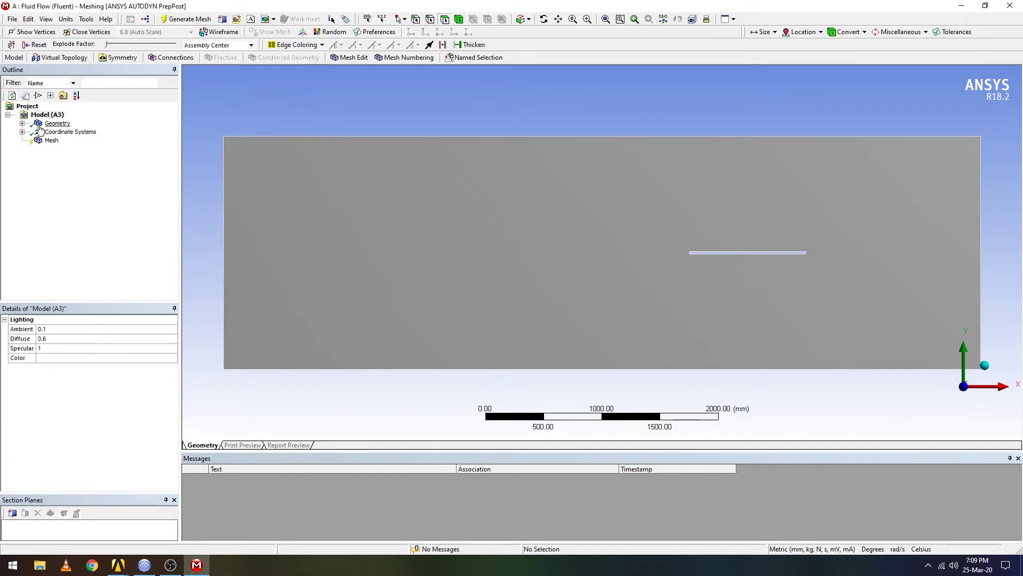
pyautogui.click(432, 20)
pyautogui.click(981, 248)
pyautogui.rightClick(981, 248)
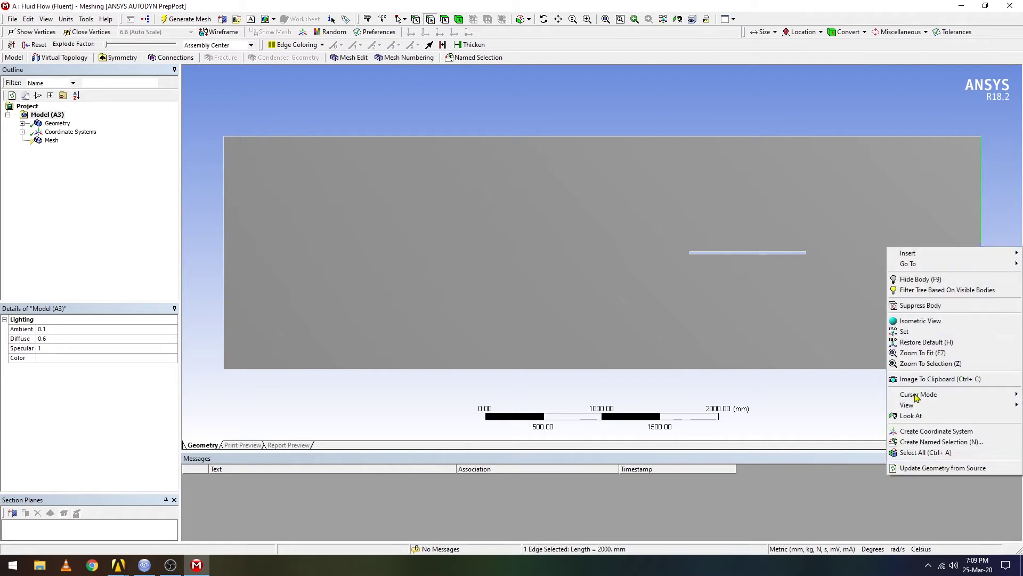
pyautogui.click(941, 442)
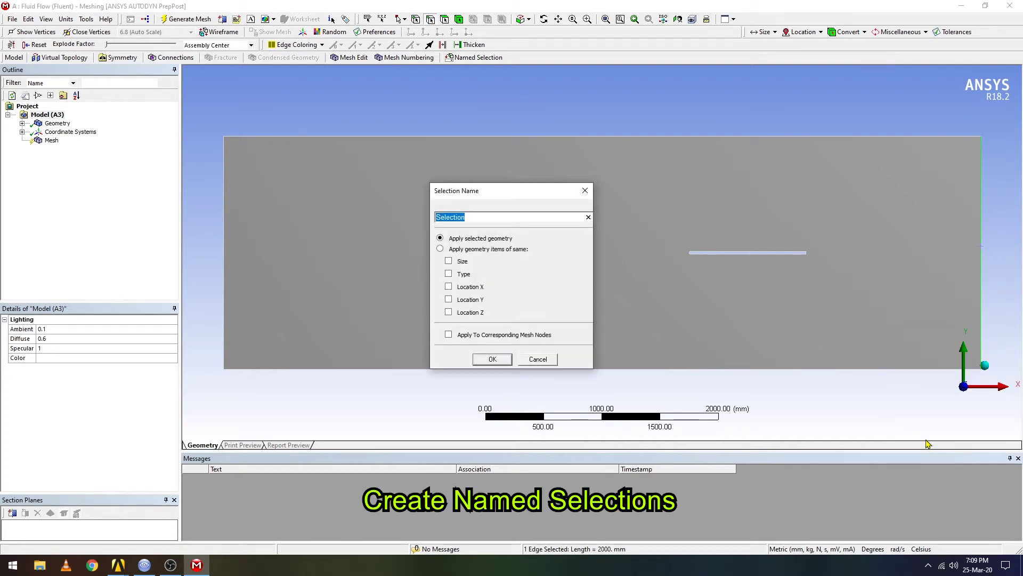
pyautogui.write('Inlet')
pyautogui.click(490, 358)
# - Create a named selection "Inlet" on the domain's left vertical edge
pyautogui.click(222, 262)
pyautogui.rightClick(222, 262)
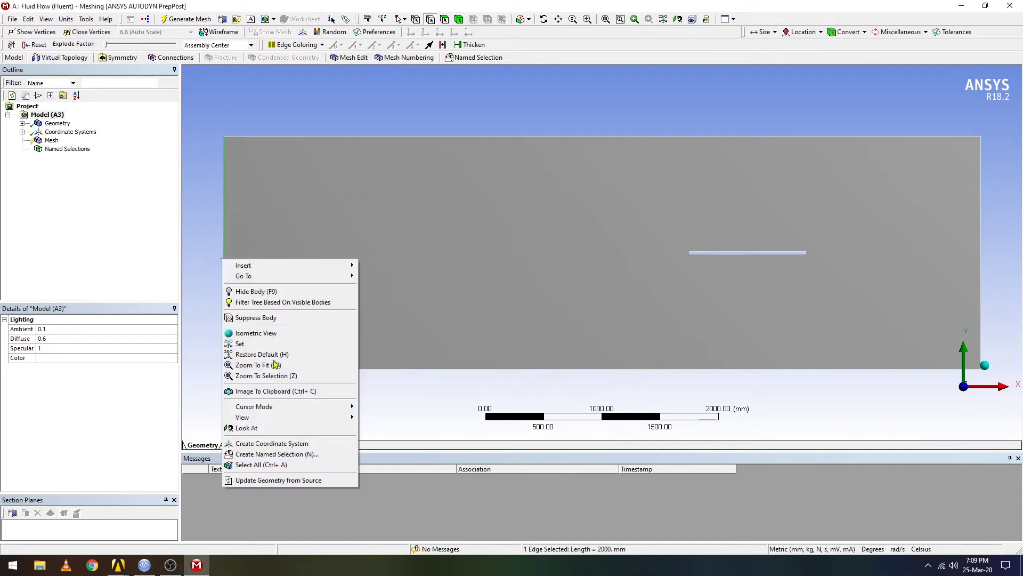
pyautogui.click(292, 459)
pyautogui.write('Inlet')
pyautogui.press('Return')
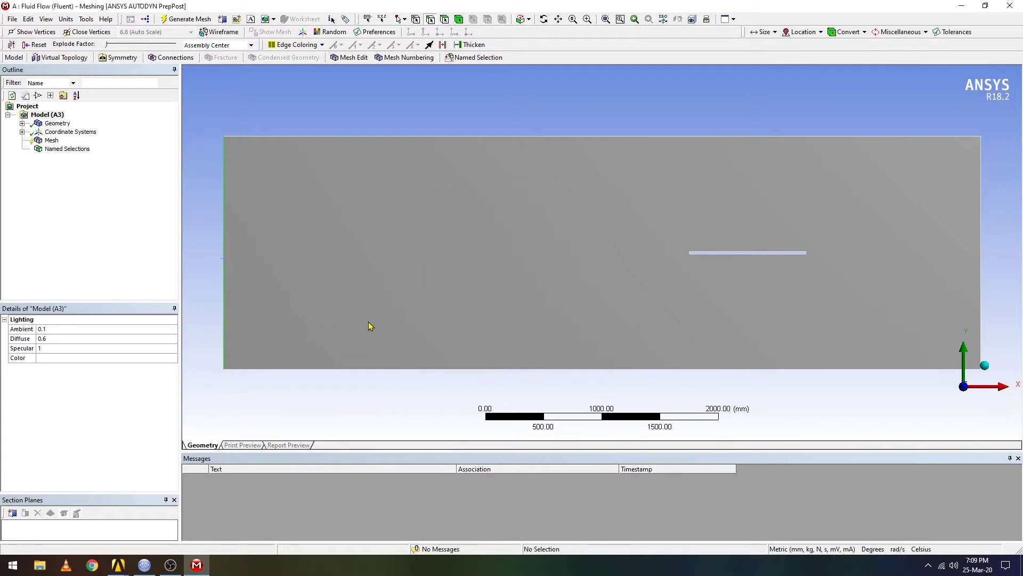
# - Create a named selection "Symmetry" on the domain's upper and lower horizontal edges
pyautogui.click(402, 368)
pyautogui.keyDown('ctrl'); pyautogui.click(437, 137); pyautogui.keyUp('ctrl')
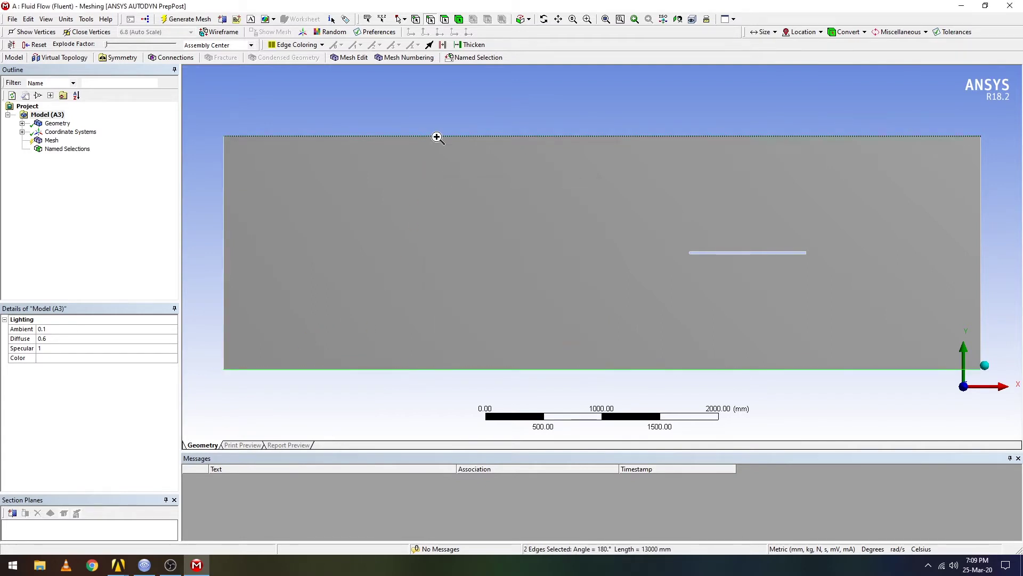
pyautogui.rightClick(436, 137)
pyautogui.click(505, 334)
pyautogui.write('Sy')
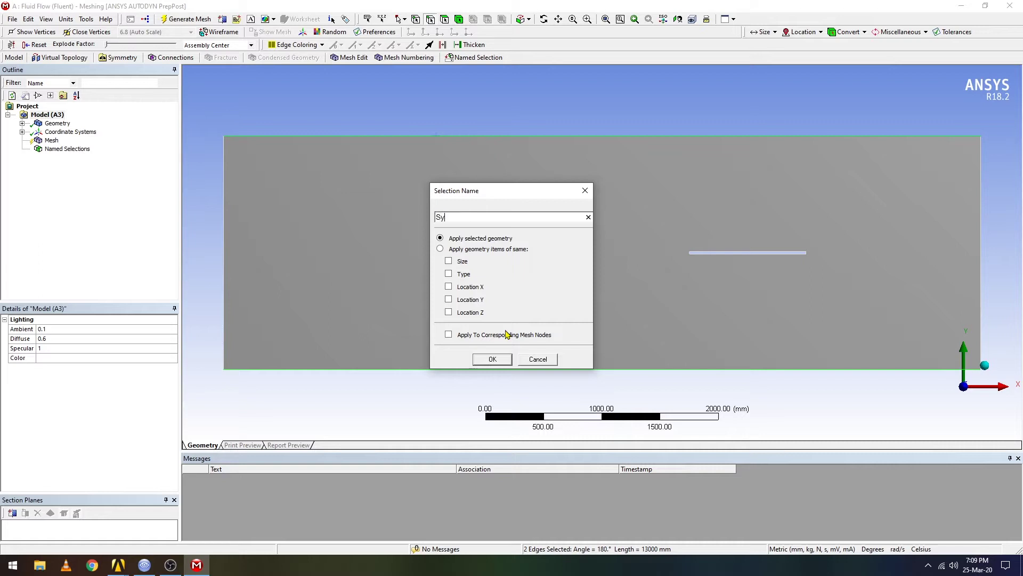
pyautogui.write('mmetry')
pyautogui.click(492, 359)
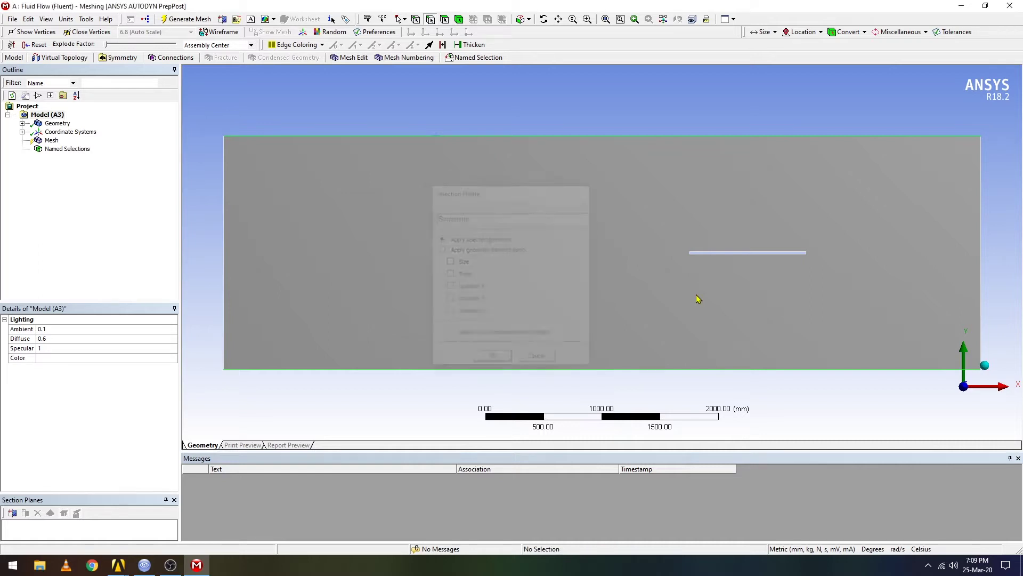
# - Create a named selection "Plate" on all four edges of the thin plate inside the domain
pyautogui.click(694, 252)
pyautogui.keyDown('ctrl'); pyautogui.click(699, 250); pyautogui.keyUp('ctrl')
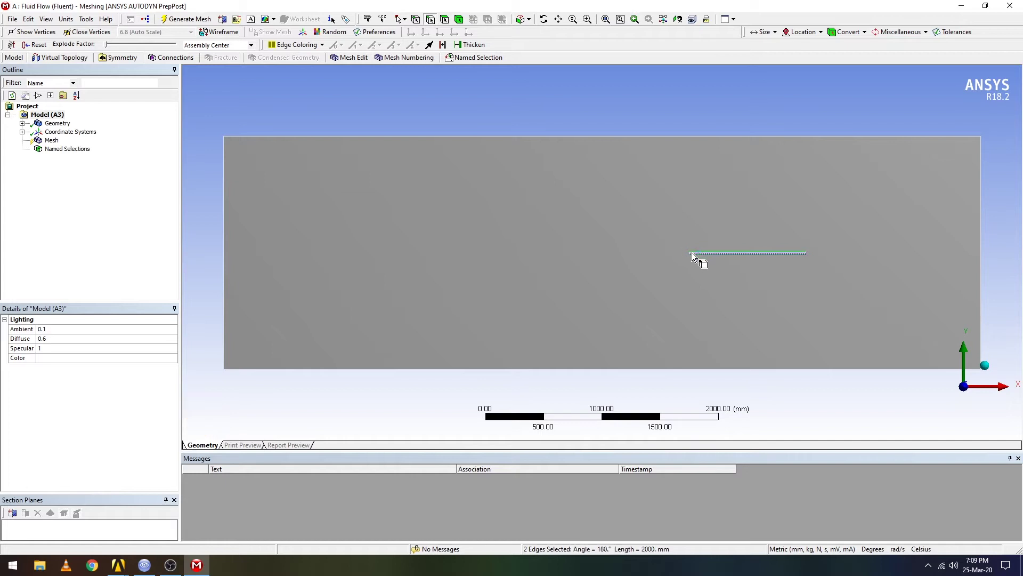
pyautogui.click(587, 19)
pyautogui.moveTo(691, 244); pyautogui.dragTo(819, 259)
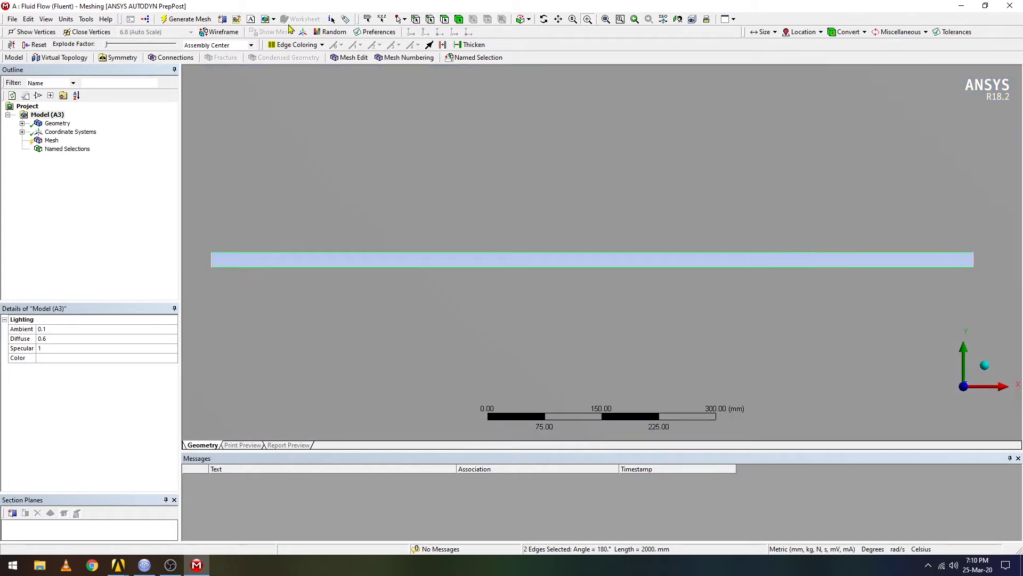
pyautogui.click(430, 19)
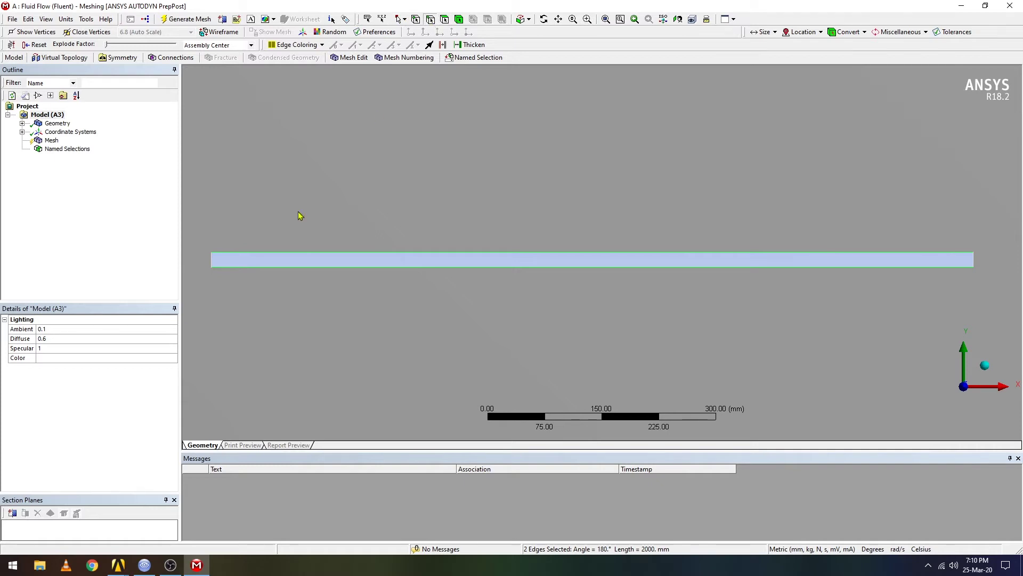
pyautogui.keyDown('ctrl'); pyautogui.click(212, 259); pyautogui.keyUp('ctrl')
pyautogui.keyDown('ctrl'); pyautogui.click(974, 257); pyautogui.keyUp('ctrl')
pyautogui.rightClick(974, 257)
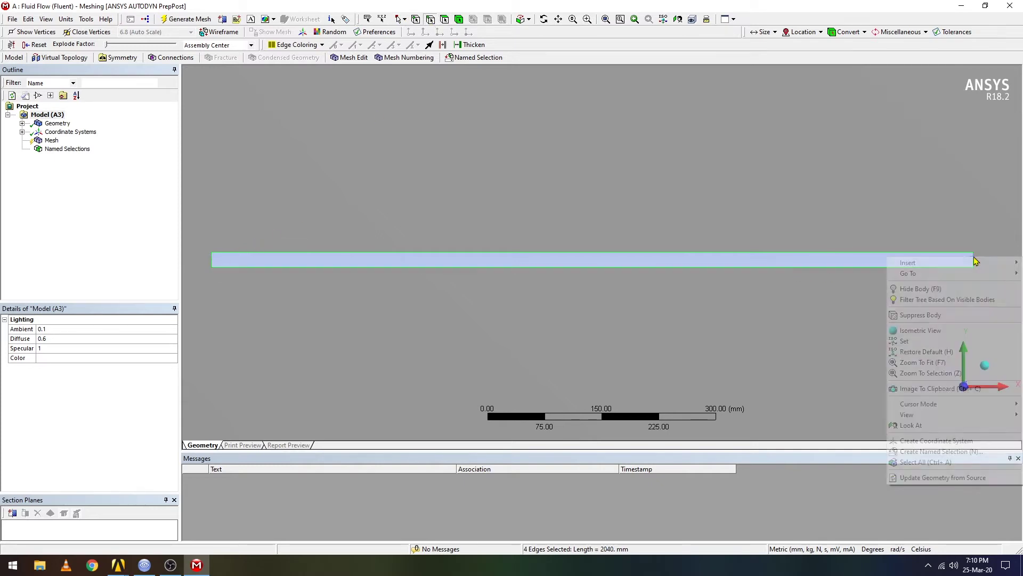
pyautogui.click(927, 452)
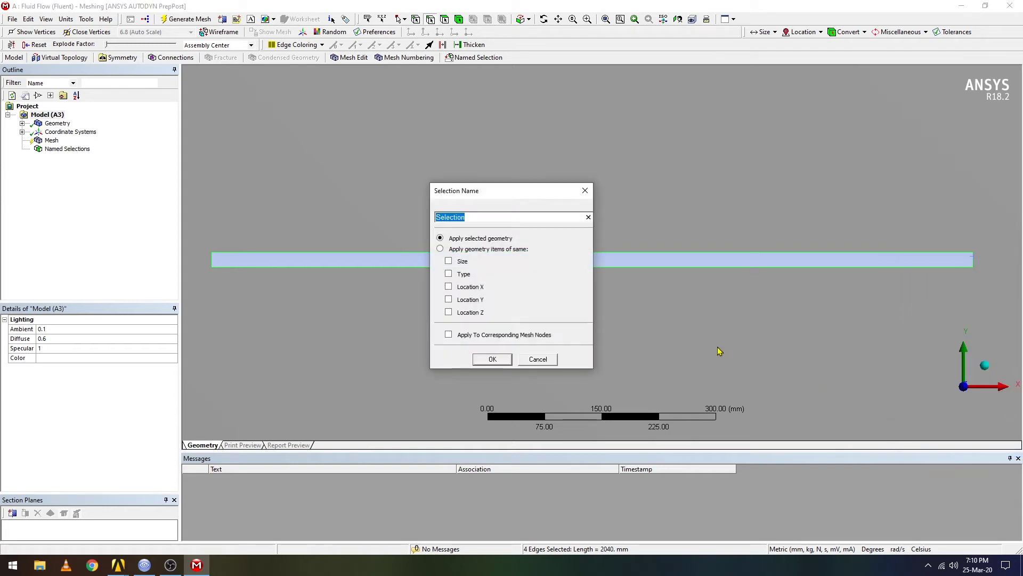
pyautogui.write('Plate')
pyautogui.click(499, 362)
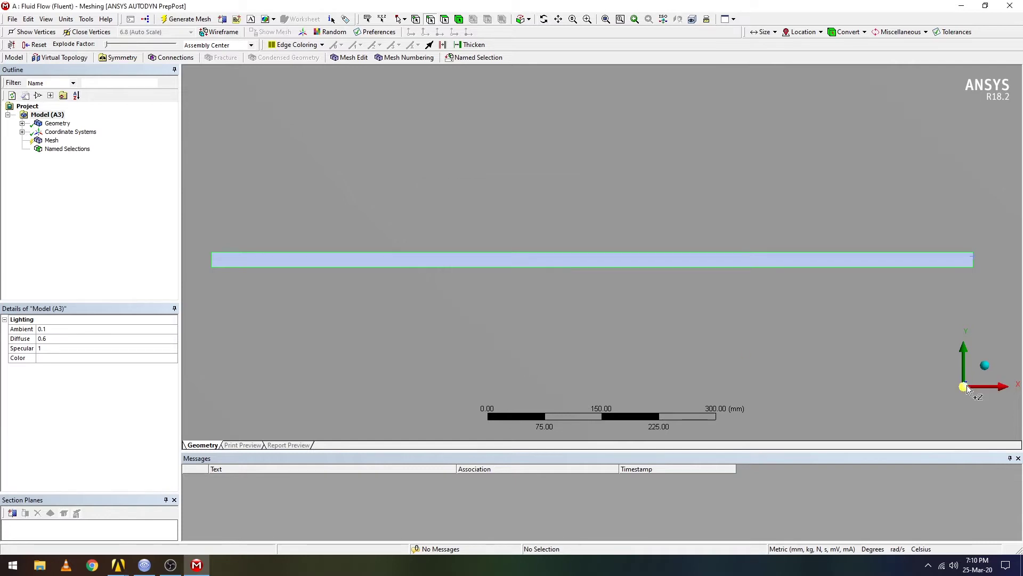
# - Insert a mesh sizing on the whole domain face with an element size of 20 mm
pyautogui.click(604, 21)
pyautogui.click(49, 141)
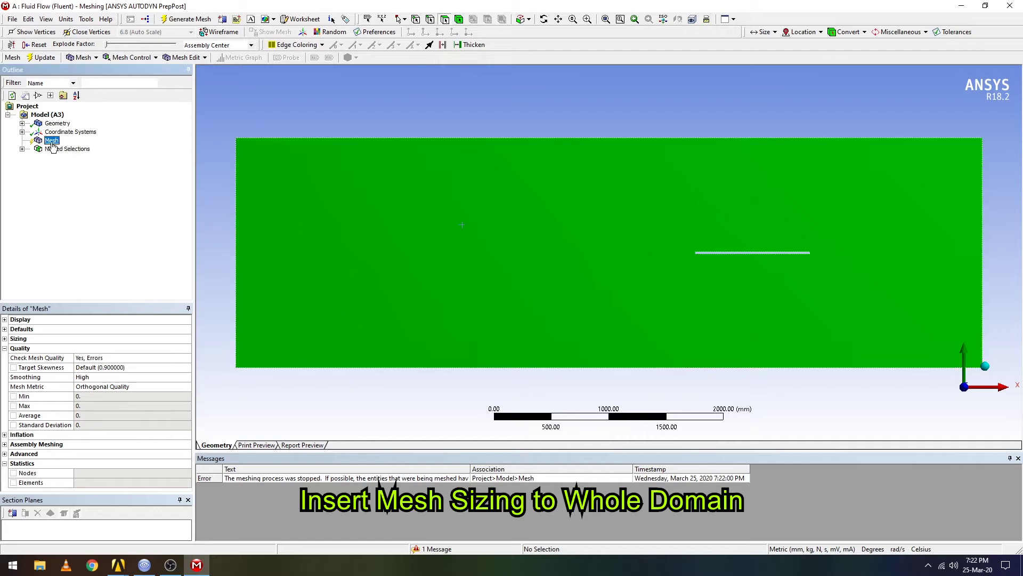
pyautogui.rightClick(51, 142)
pyautogui.moveTo(108, 155)
pyautogui.click(251, 162)
pyautogui.click(331, 228)
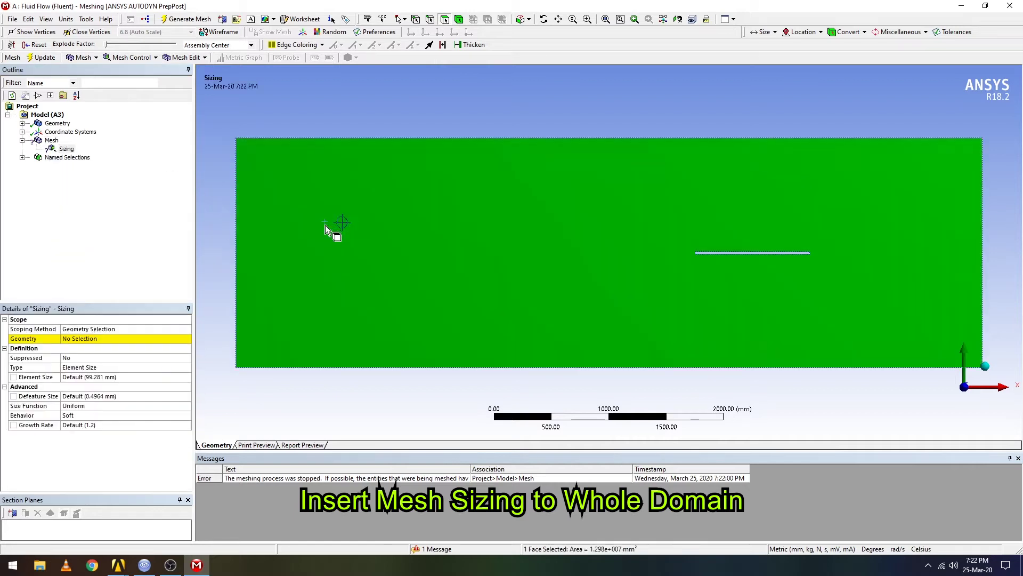
pyautogui.click(80, 339)
pyautogui.click(75, 339)
pyautogui.click(108, 378)
pyautogui.write('20')
pyautogui.press('Return')
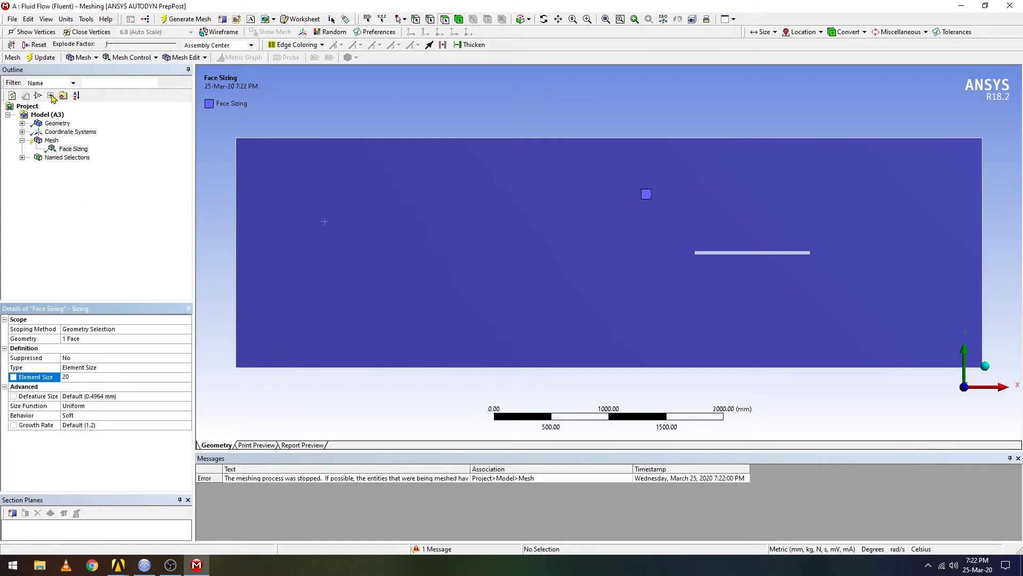
# - Generate the mesh and inspect its elements around the plate
pyautogui.click(186, 19)
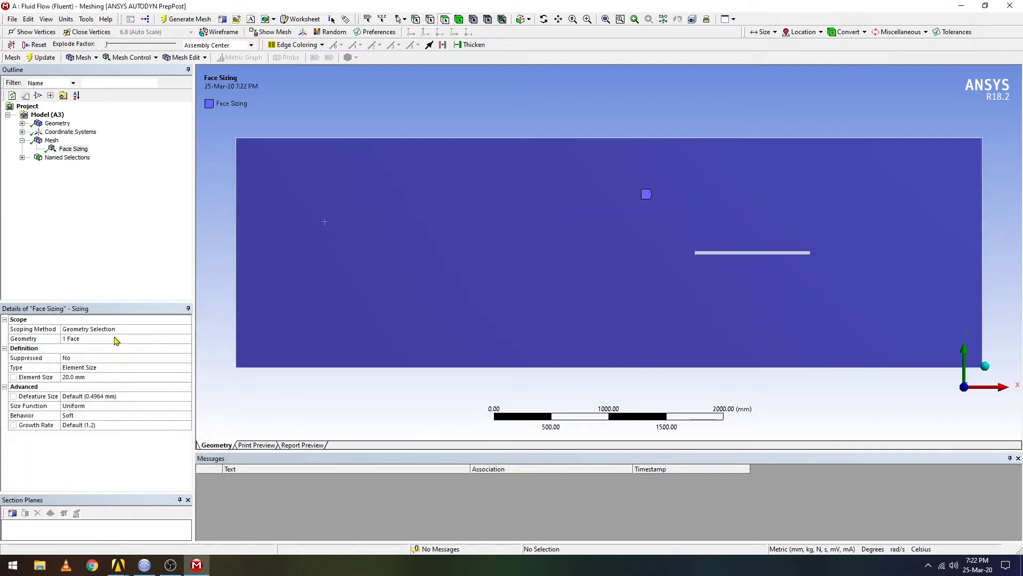
pyautogui.click(51, 140)
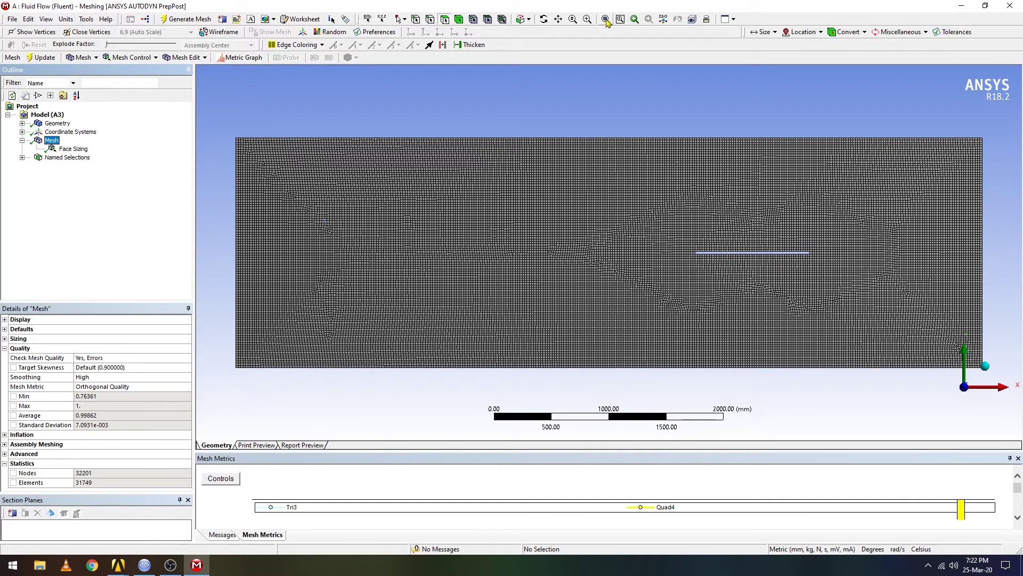
pyautogui.click(587, 19)
pyautogui.moveTo(661, 229); pyautogui.dragTo(829, 283)
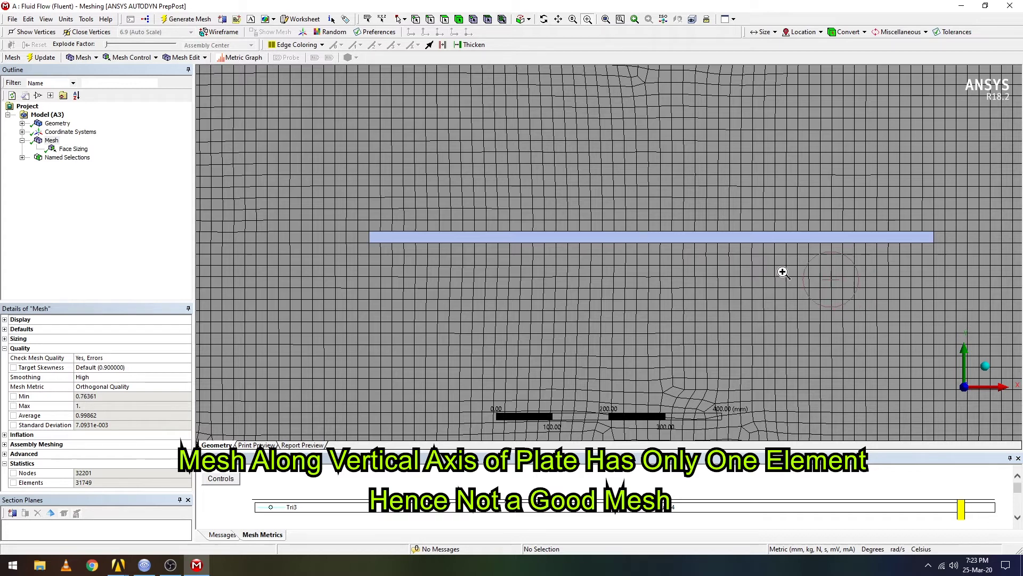
# - Review the mesh's Inflation and Quality settings
pyautogui.click(3, 351)
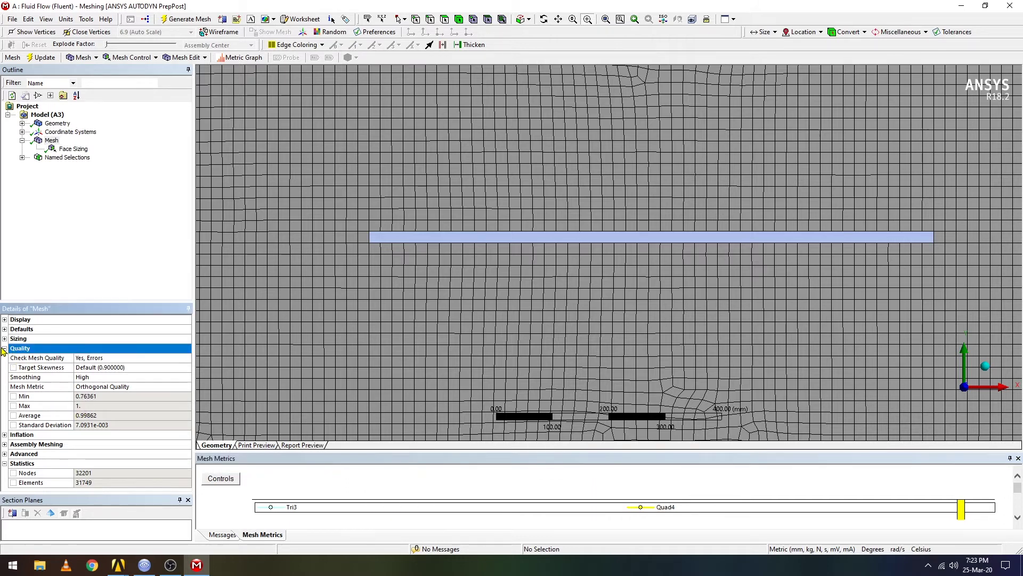
pyautogui.click(5, 350)
pyautogui.click(9, 359)
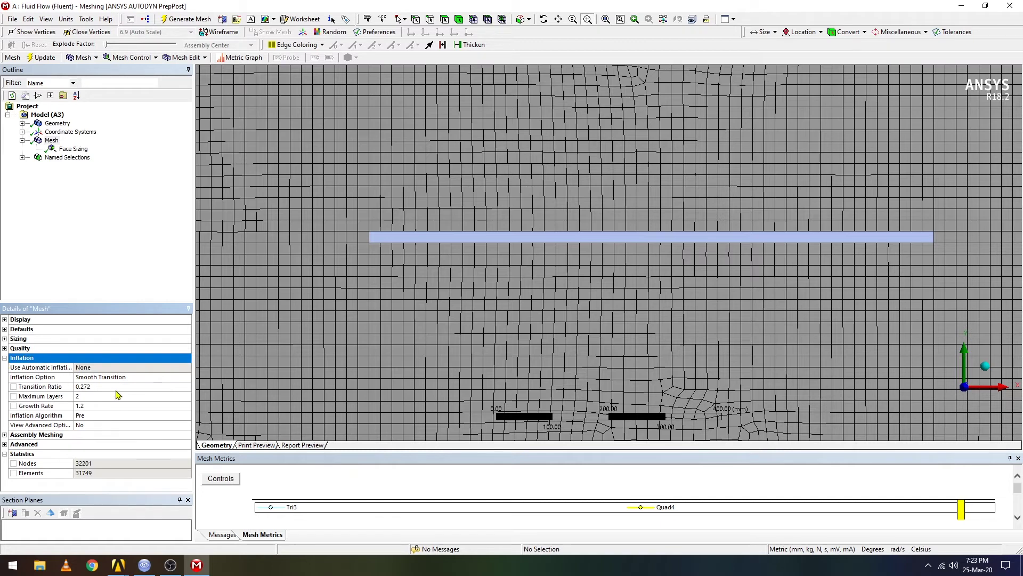
pyautogui.click(172, 366)
pyautogui.click(184, 368)
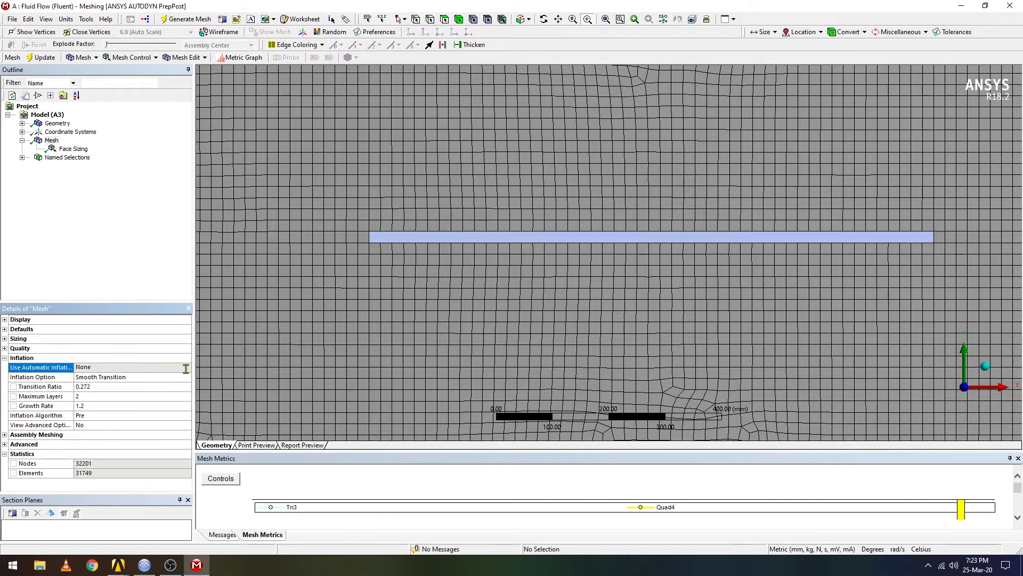
pyautogui.click(5, 358)
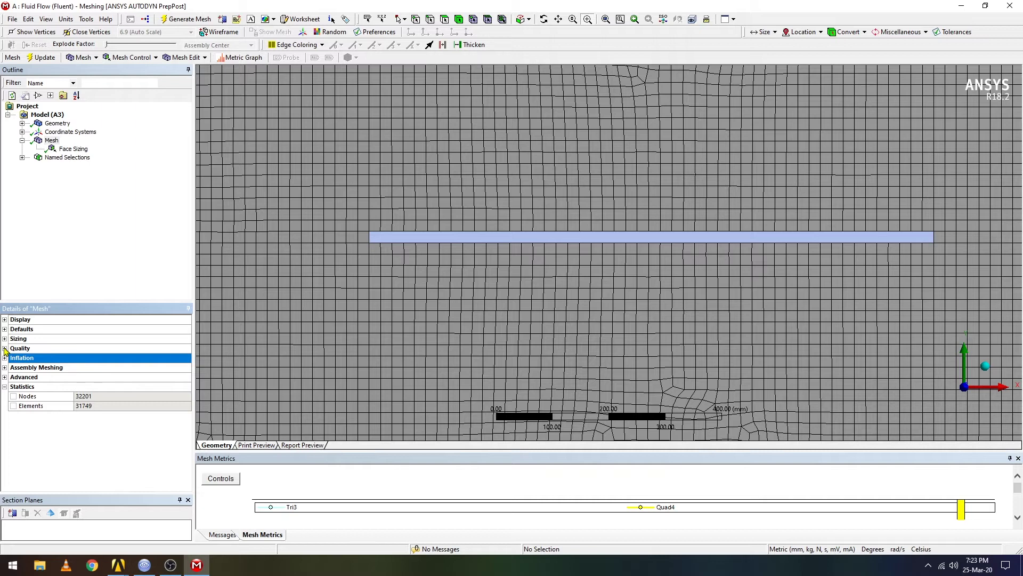
pyautogui.click(5, 349)
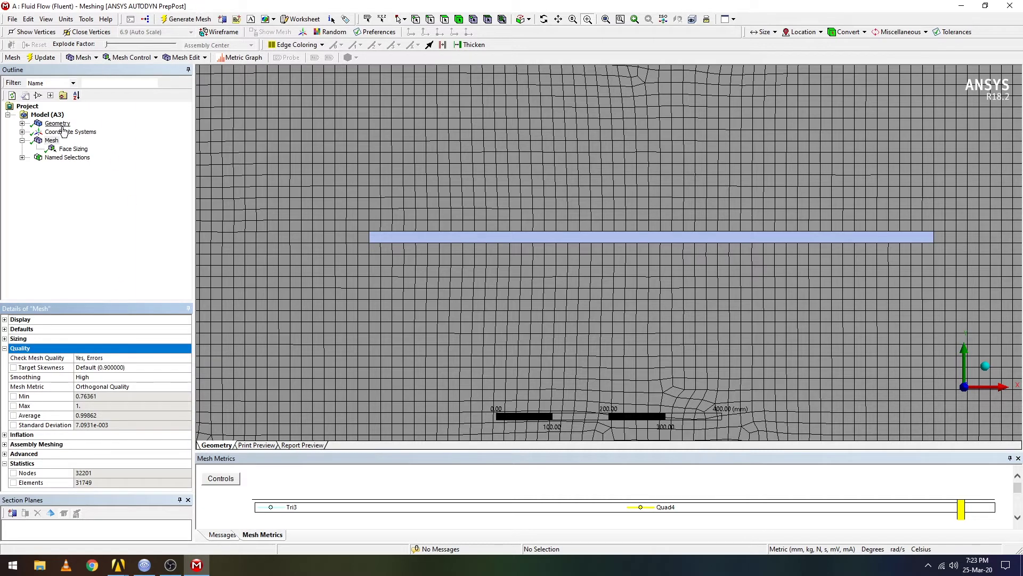
# - Insert a mesh sizing on the plate's two short vertical edges
pyautogui.rightClick(51, 140)
pyautogui.moveTo(78, 145)
pyautogui.click(193, 156)
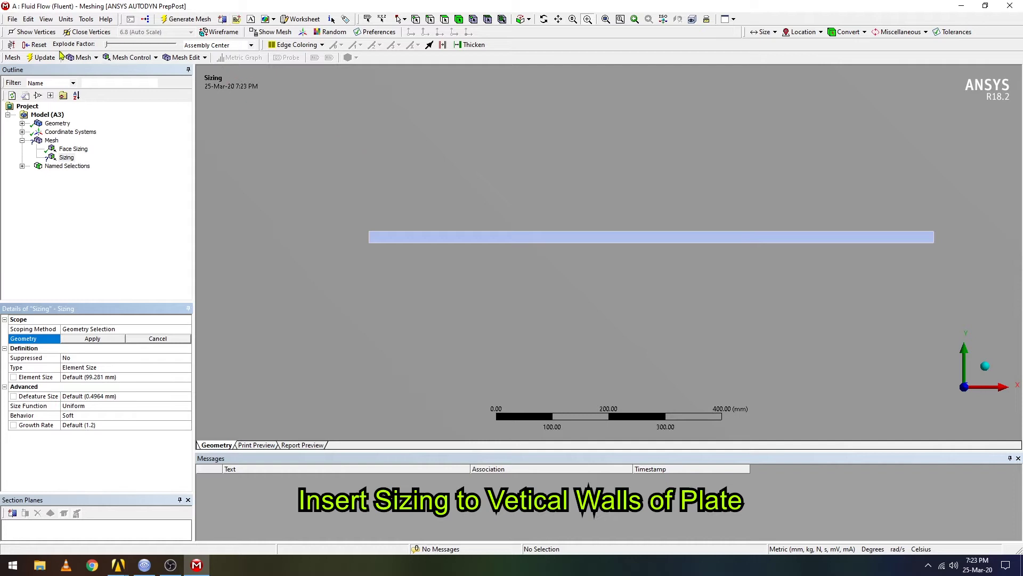
pyautogui.click(430, 20)
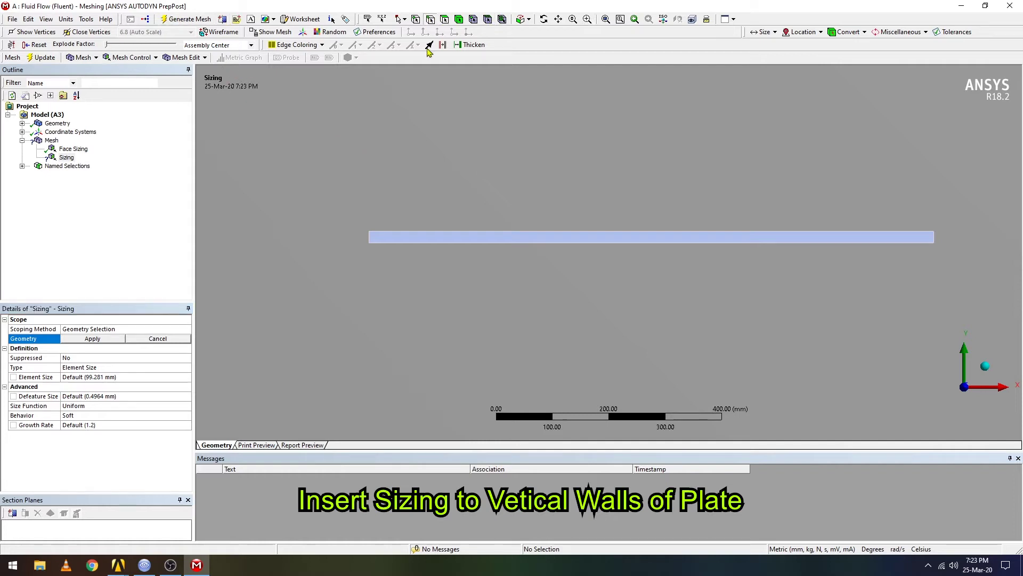
pyautogui.click(370, 237)
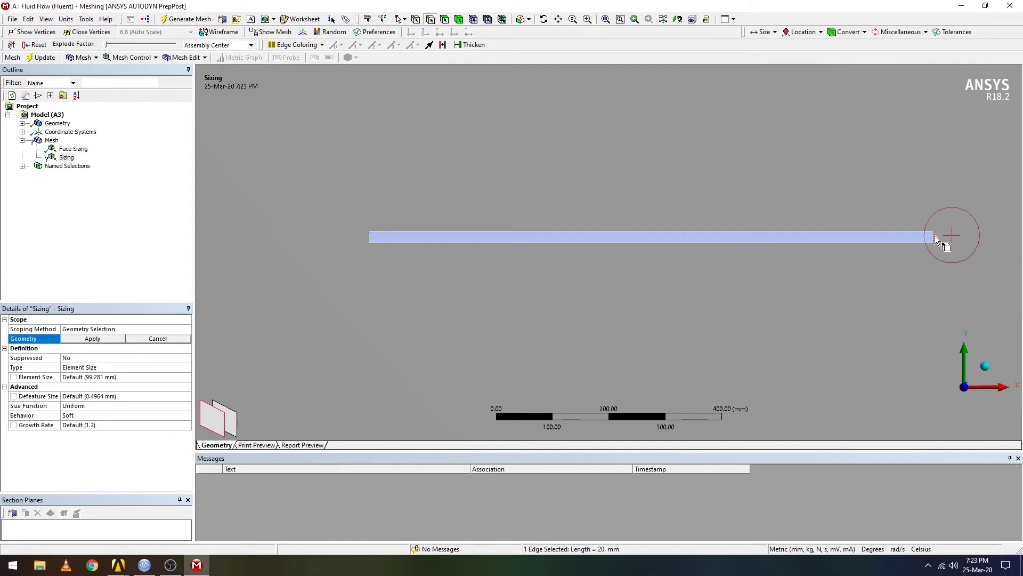
pyautogui.keyDown('ctrl'); pyautogui.click(933, 237); pyautogui.keyUp('ctrl')
pyautogui.click(75, 340)
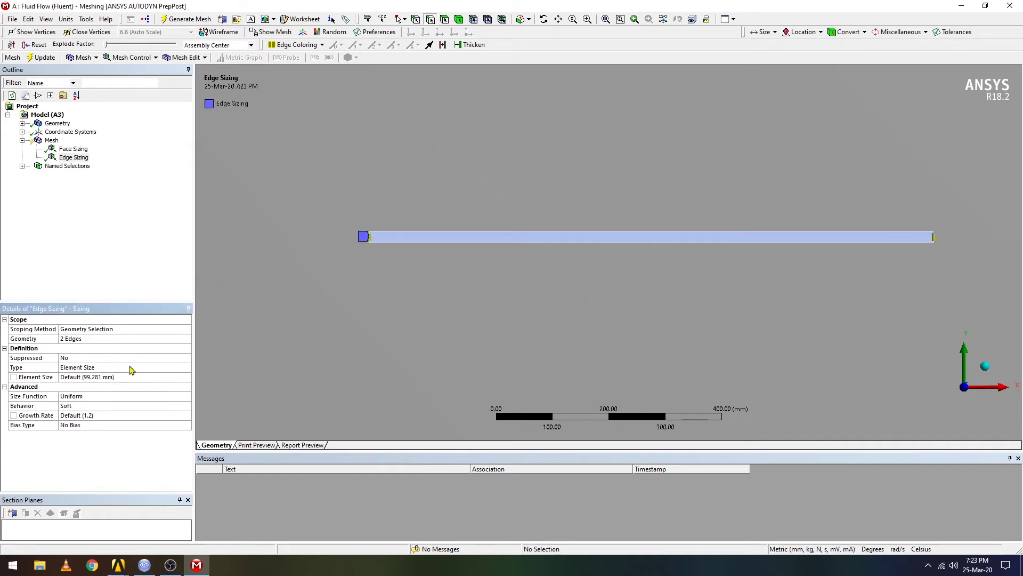
# - Set the vertical edges' sizing to an element size of 1 mm with Hard behavior
pyautogui.click(157, 377)
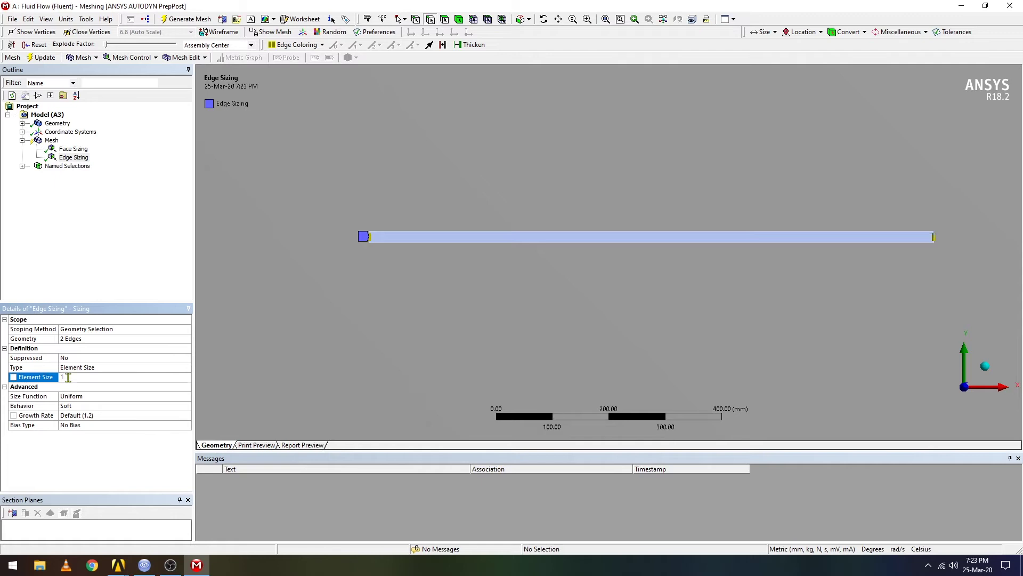
pyautogui.click(89, 408)
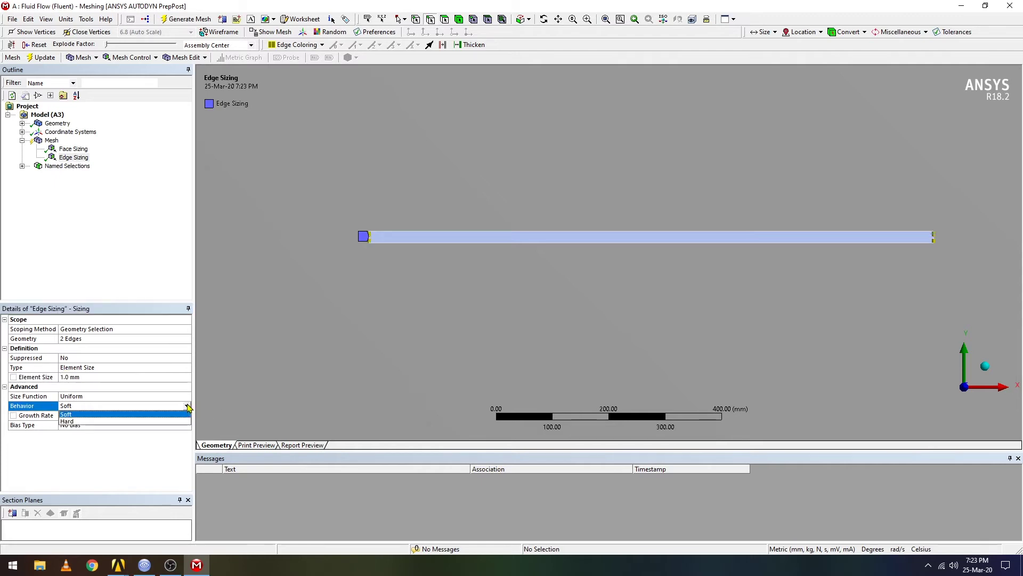
pyautogui.click(90, 424)
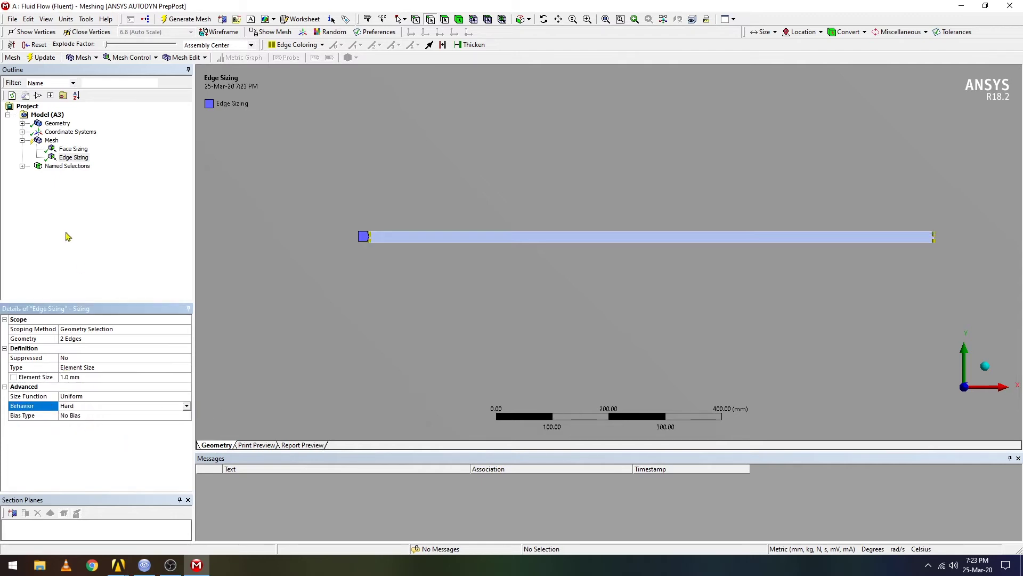
# - Insert another mesh sizing on the plate's two long horizontal edges
pyautogui.rightClick(51, 140)
pyautogui.moveTo(134, 146)
pyautogui.click(189, 161)
pyautogui.click(457, 232)
pyautogui.keyDown('ctrl'); pyautogui.click(450, 242); pyautogui.keyUp('ctrl')
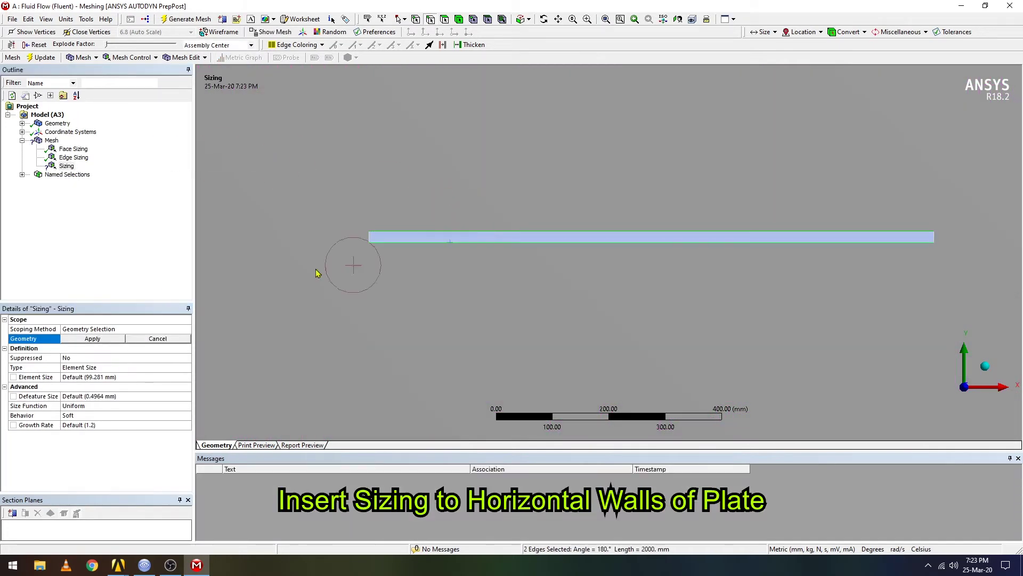
pyautogui.click(92, 339)
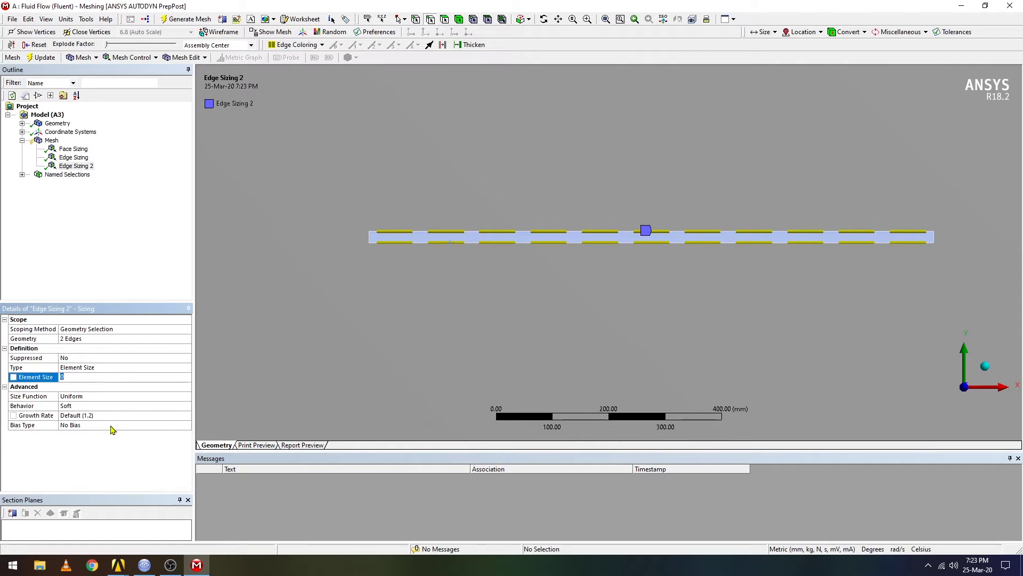
# - Generate the refined mesh and inspect its elements around the plate and its ends
pyautogui.click(187, 18)
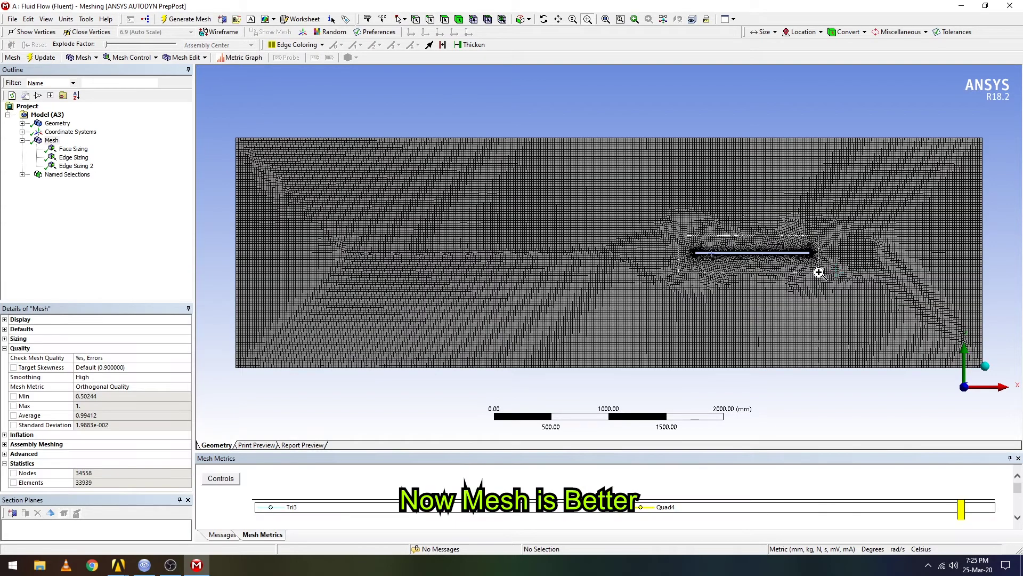
pyautogui.scroll(5, 819, 273)
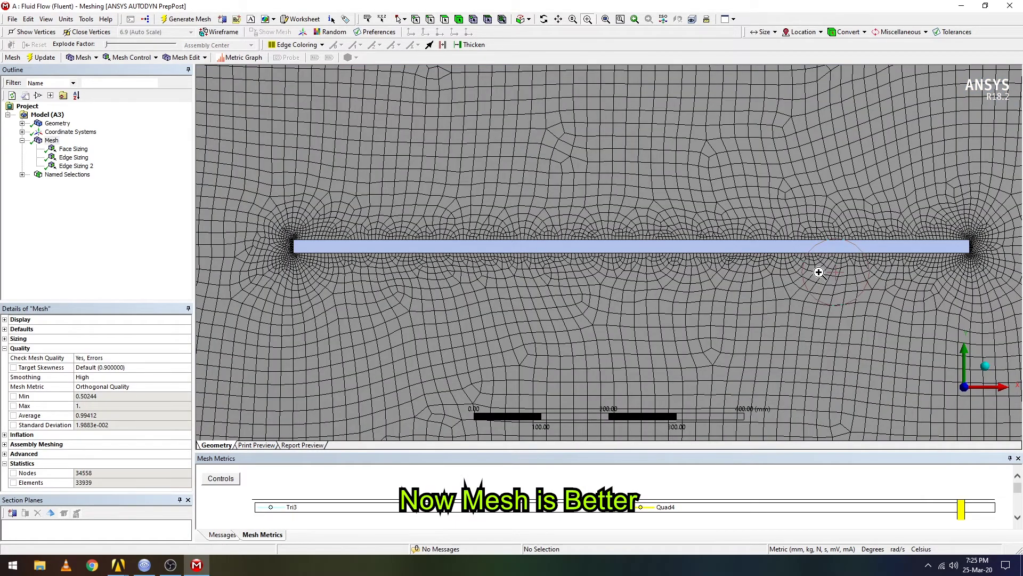
pyautogui.scroll(5, 975, 247)
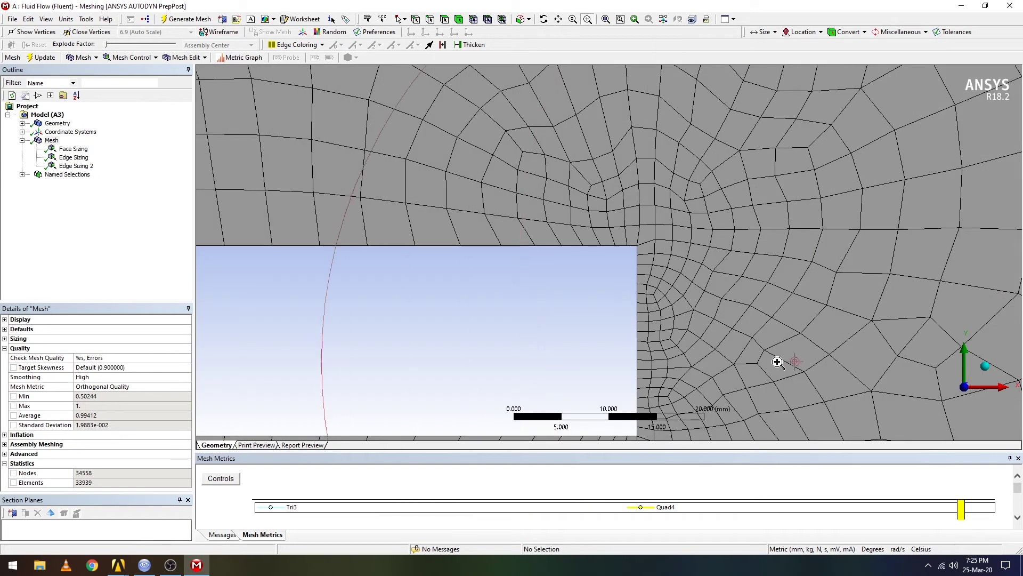
pyautogui.scroll(-10, 756, 354)
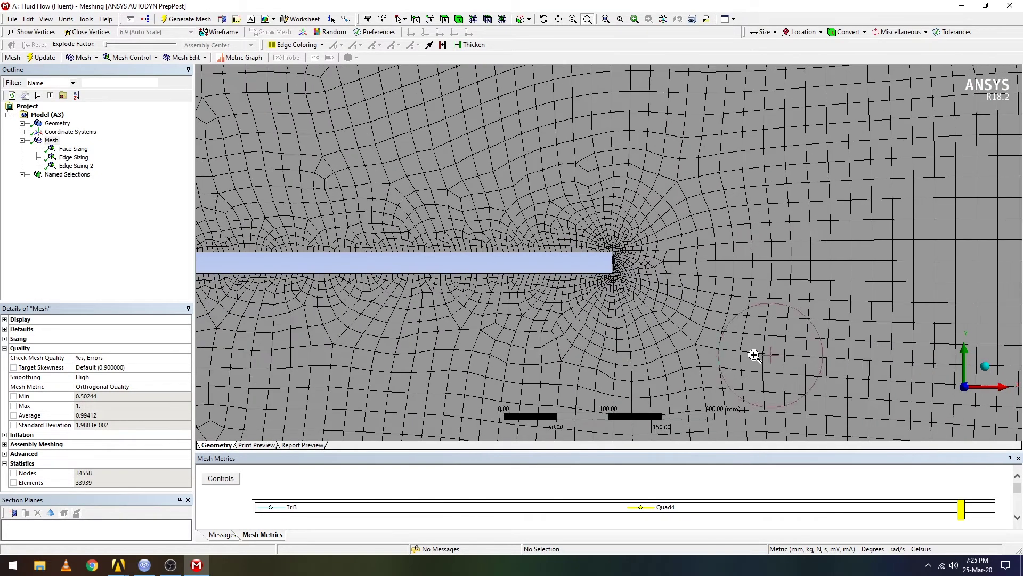
pyautogui.scroll(-10, 754, 354)
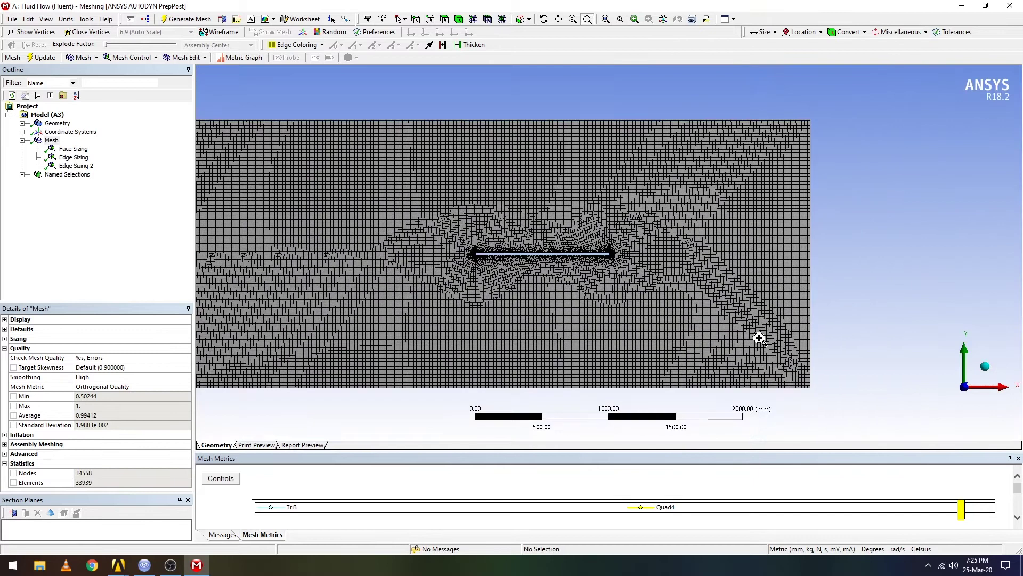
pyautogui.scroll(-4, 760, 338)
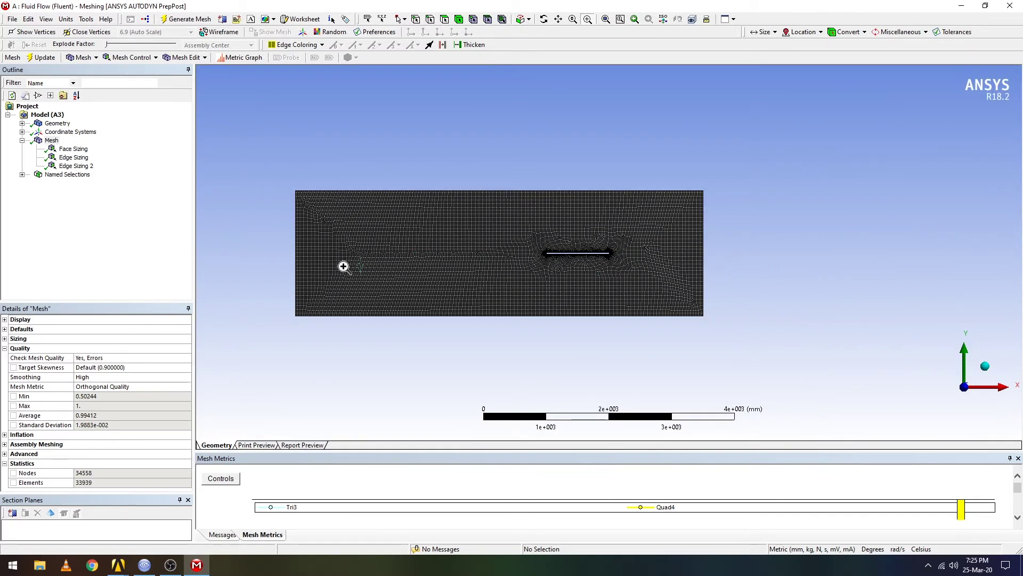
# - Close the meshing editor and update the Mesh component in the Workbench project
pyautogui.click(12, 19)
pyautogui.click(32, 74)
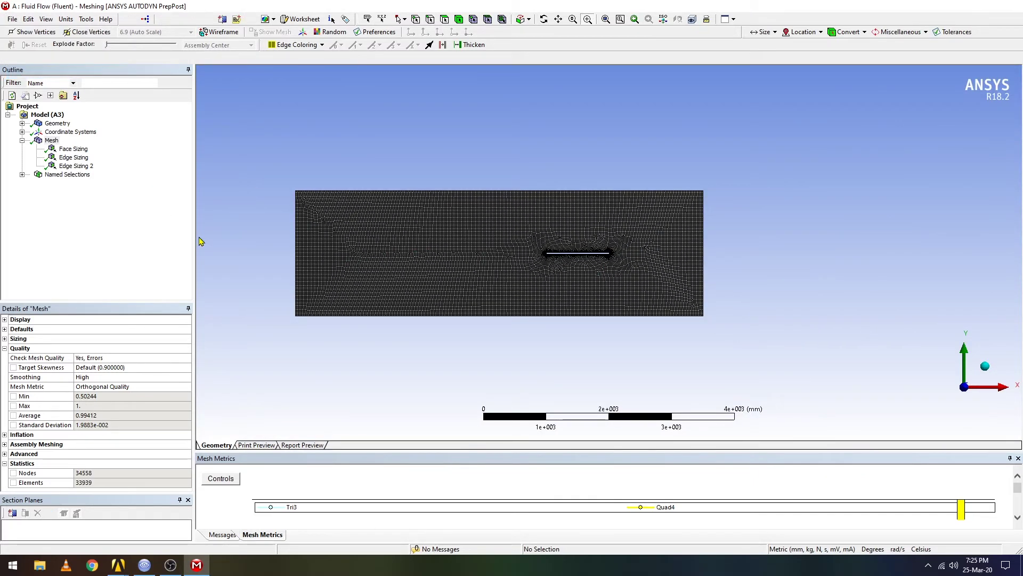
pyautogui.rightClick(231, 124)
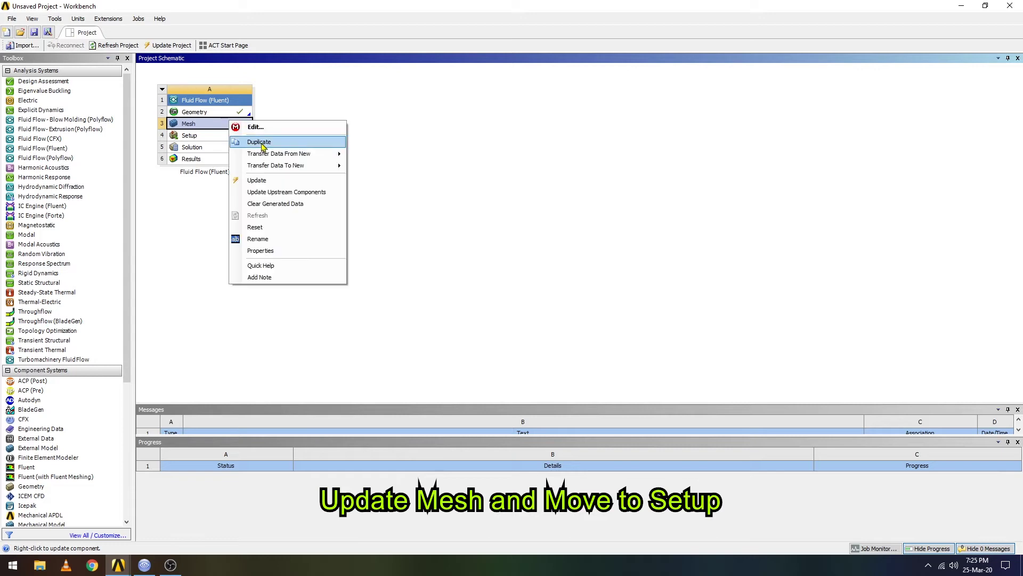
pyautogui.click(260, 181)
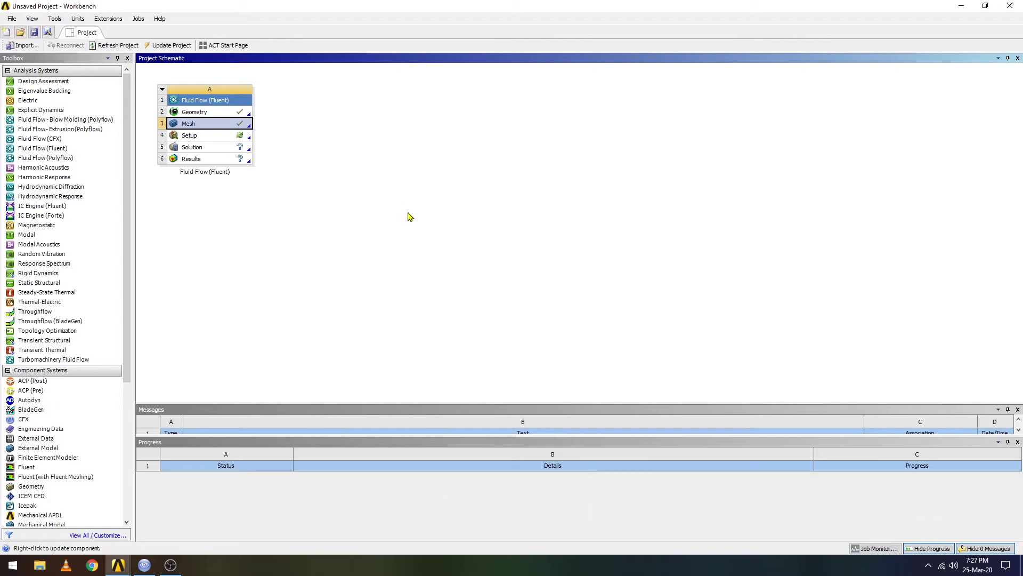
# - Launch Fluent from the Setup component with Double Precision and Parallel (Local Machine) processing enabled
pyautogui.doubleClick(212, 135)
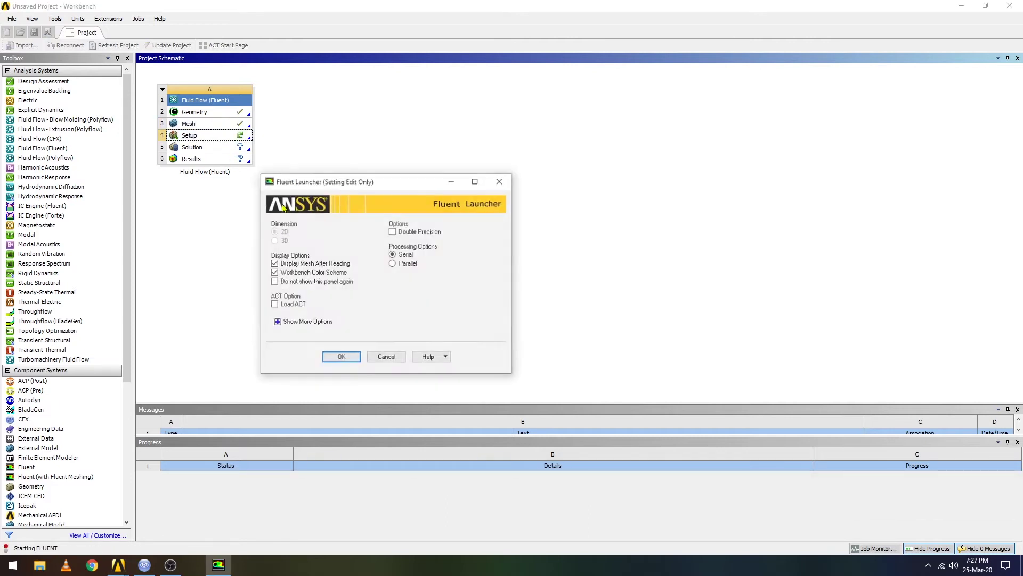
pyautogui.click(393, 231)
pyautogui.click(393, 280)
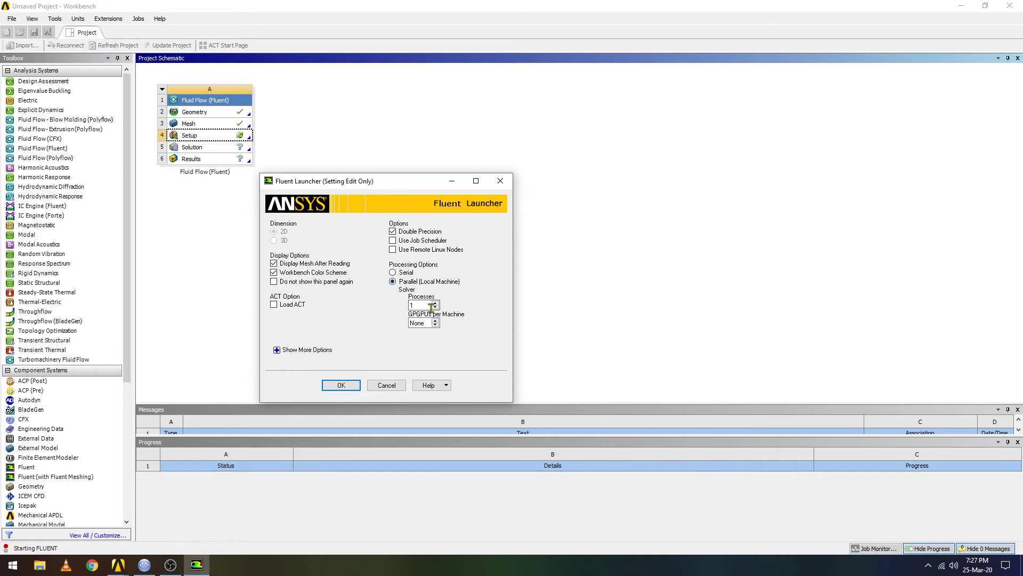
pyautogui.doubleClick(415, 305)
pyautogui.click(352, 385)
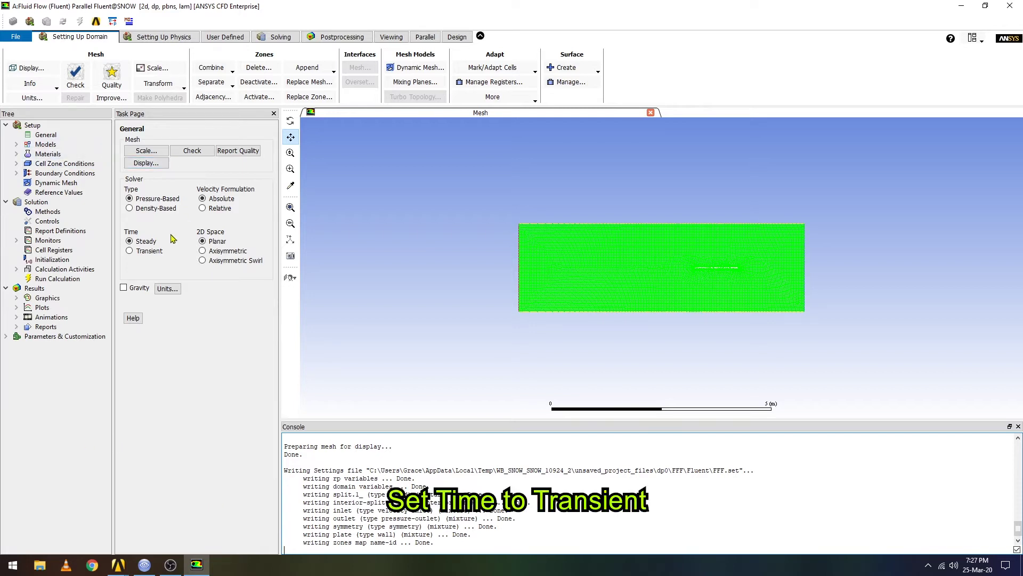
# - Set the solver time to Transient and review the list of physics models
pyautogui.click(157, 251)
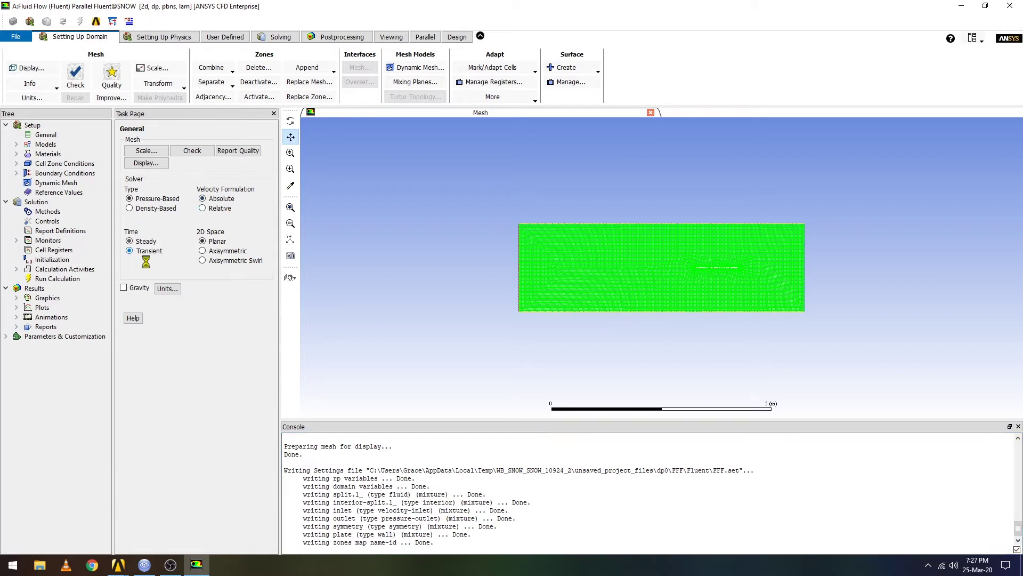
pyautogui.click(45, 143)
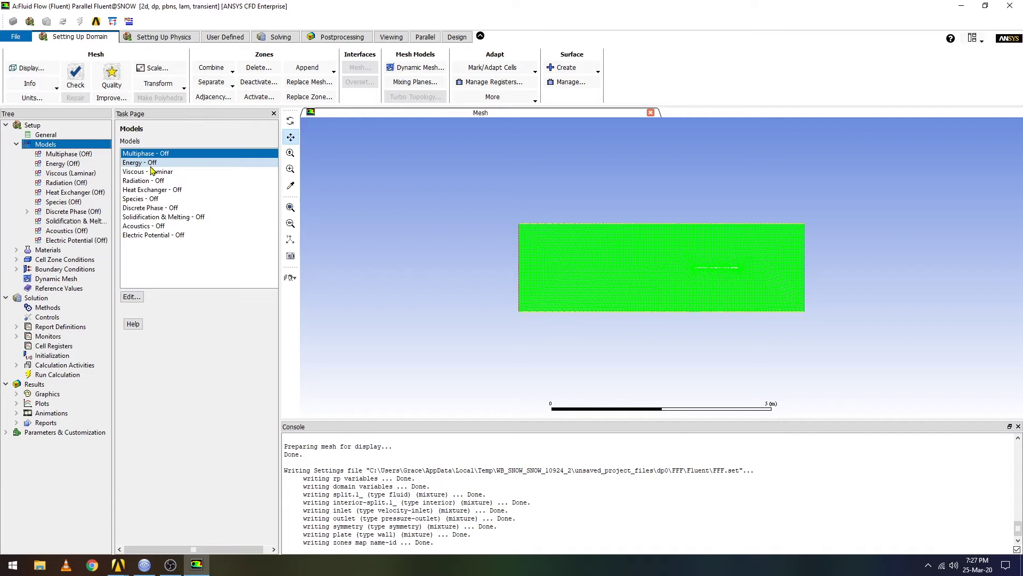
pyautogui.click(16, 144)
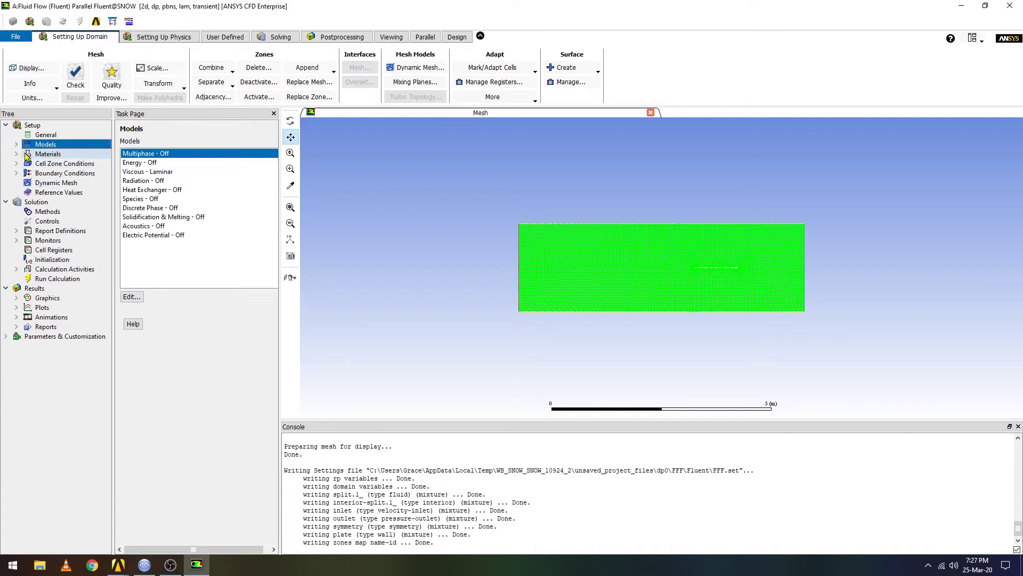
# - Change the density of the fluid material air to ideal-gas and apply the material change
pyautogui.click(16, 153)
pyautogui.click(27, 163)
pyautogui.doubleClick(68, 176)
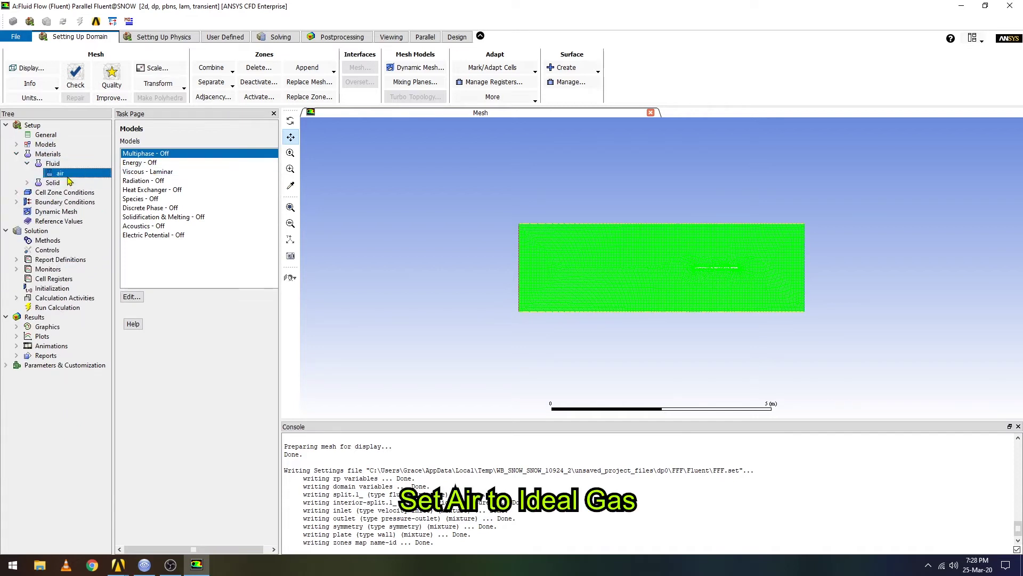
pyautogui.moveTo(218, 268); pyautogui.dragTo(177, 203)
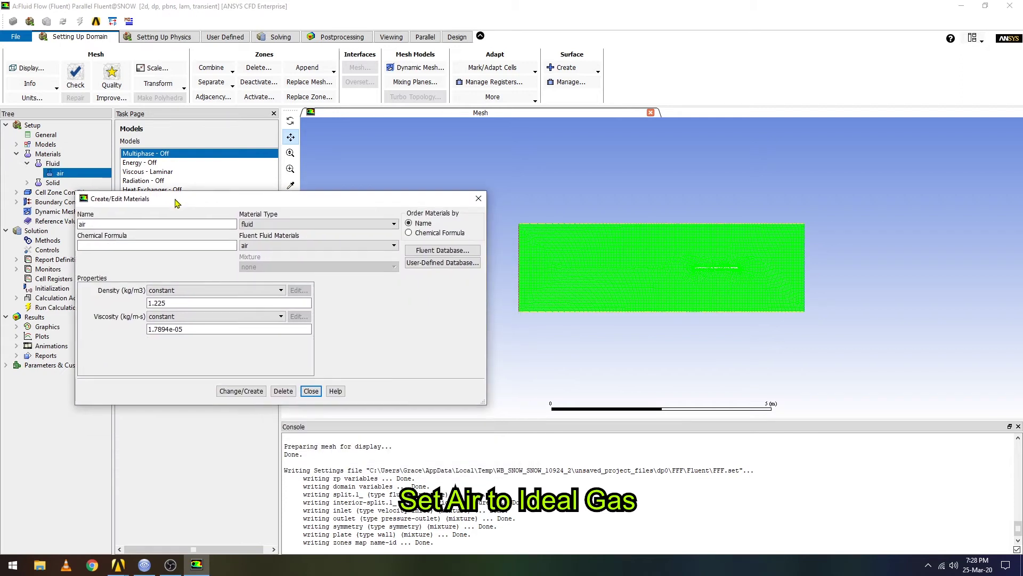
pyautogui.click(194, 290)
pyautogui.click(182, 313)
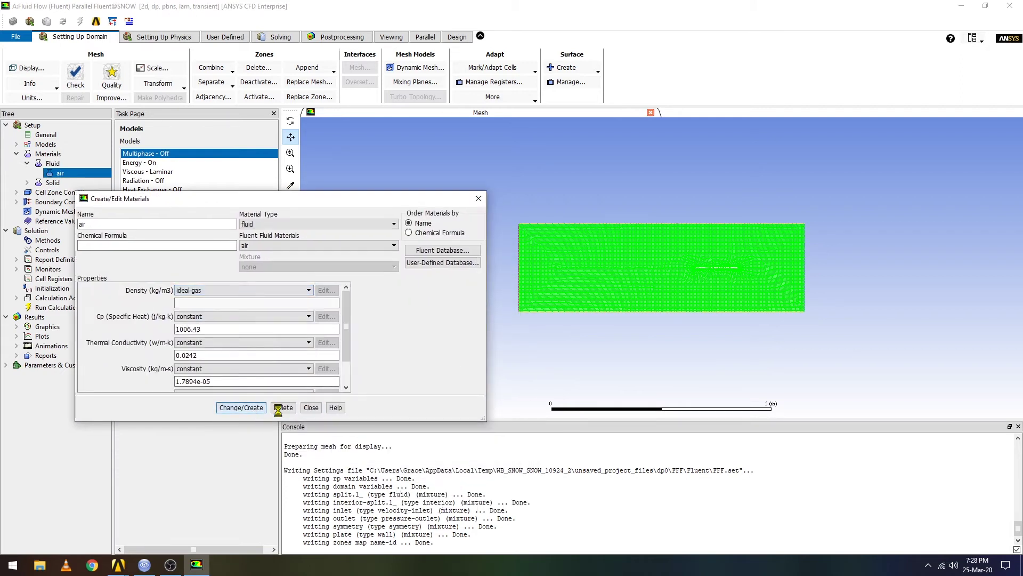
pyautogui.click(242, 407)
pyautogui.click(312, 407)
pyautogui.click(18, 154)
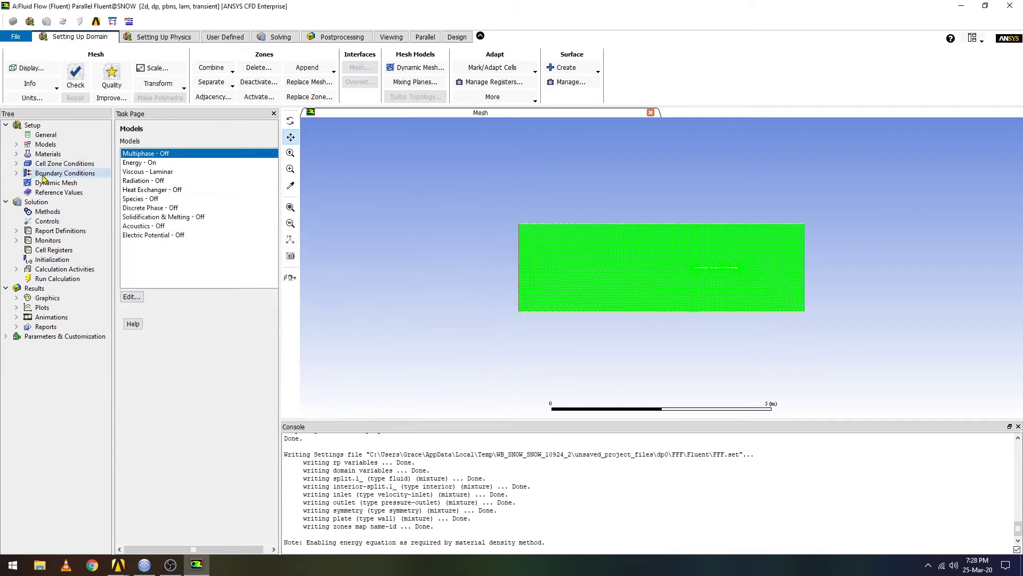
# - Set the inlet boundary's velocity magnitude to 100 m/s
pyautogui.doubleClick(64, 173)
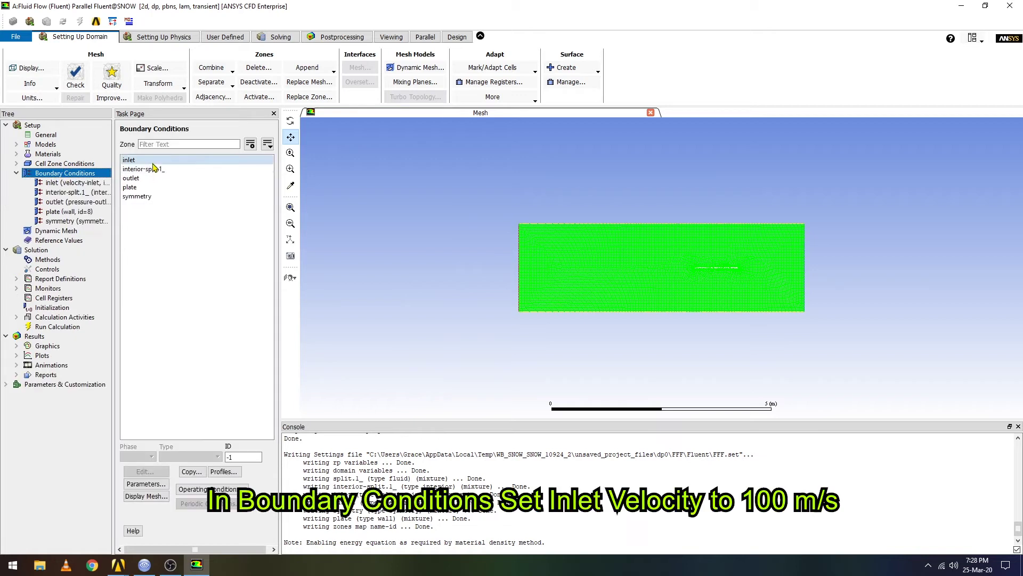
pyautogui.doubleClick(153, 161)
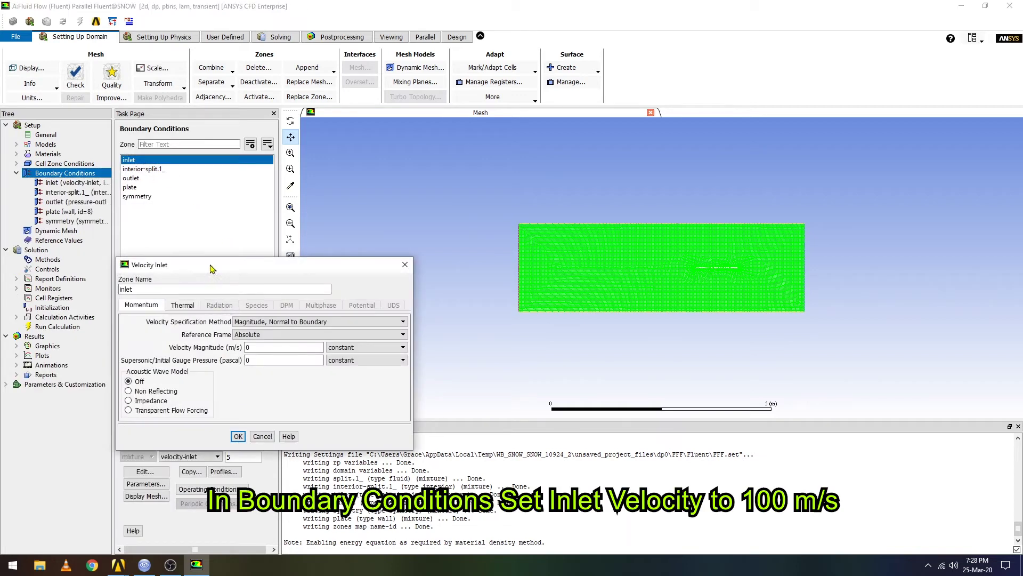
pyautogui.moveTo(219, 284); pyautogui.dragTo(187, 287)
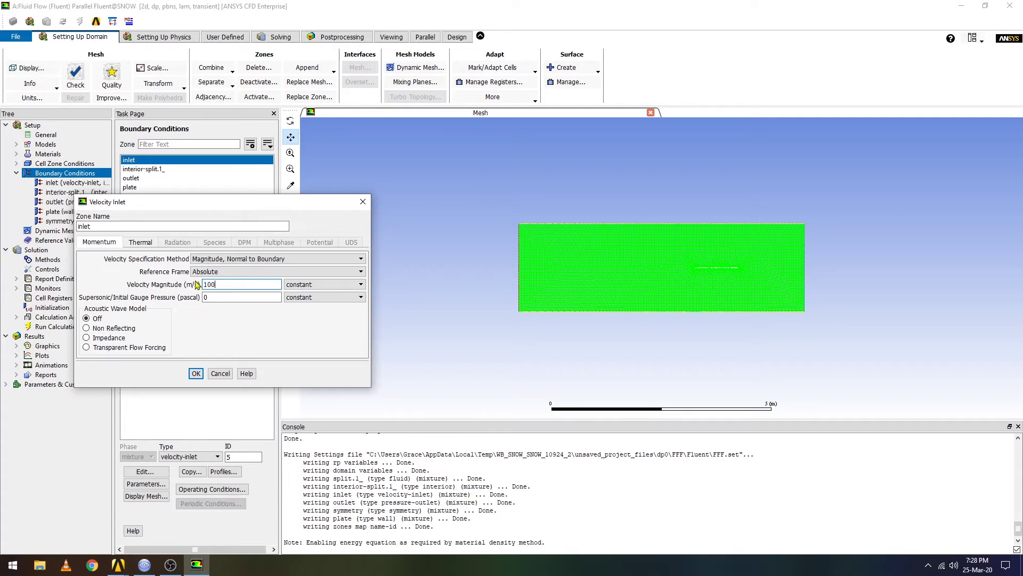
pyautogui.click(193, 373)
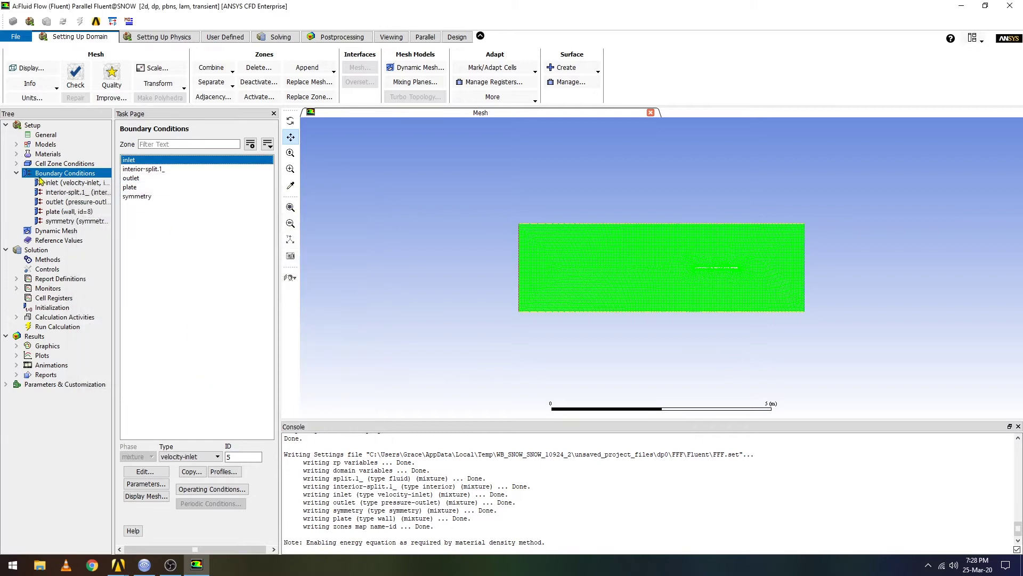
pyautogui.click(16, 173)
# - Set the outlet boundary's gauge pressure to 101325 pascal
pyautogui.doubleClick(130, 178)
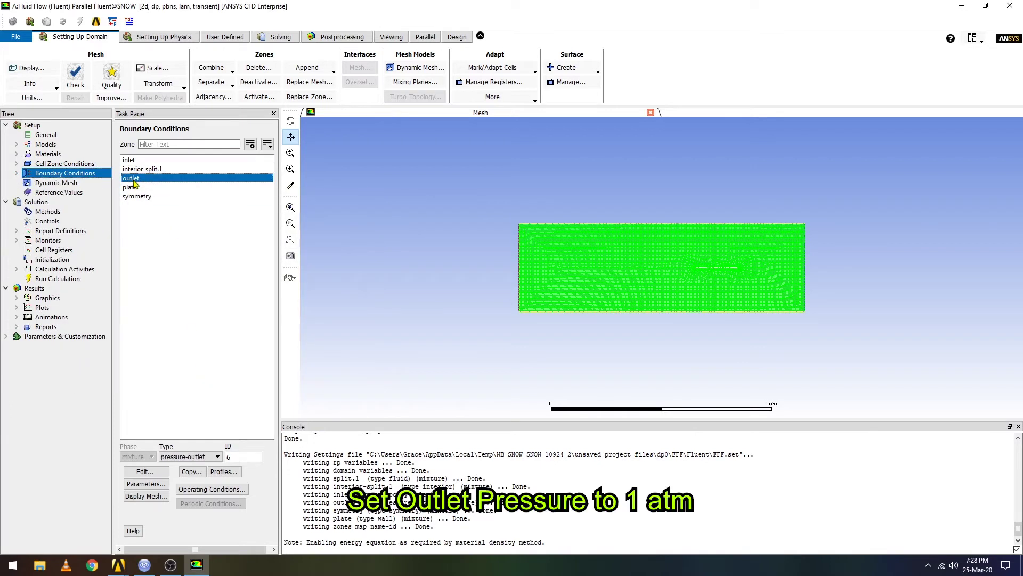
pyautogui.doubleClick(274, 336)
pyautogui.write('101325')
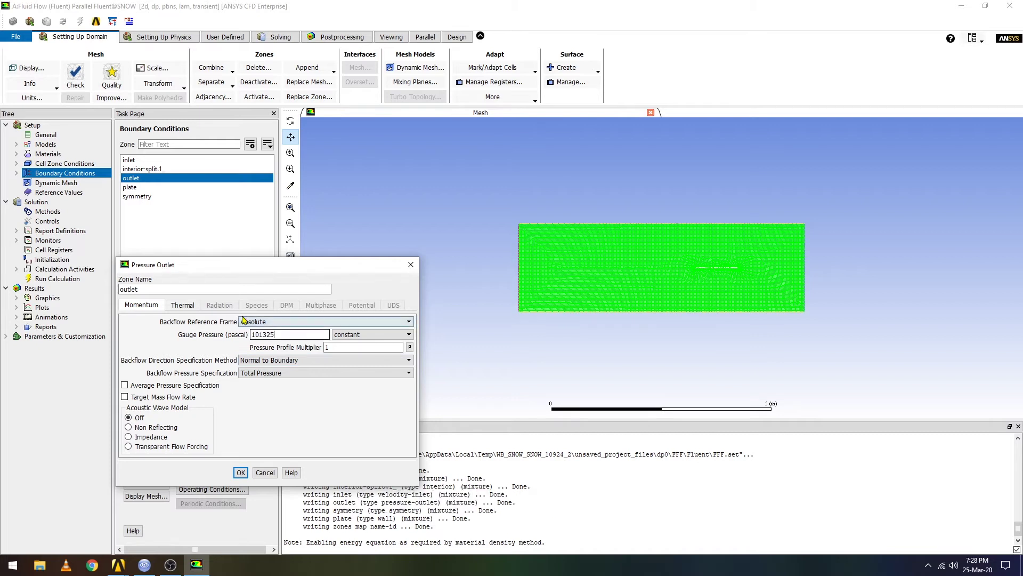
pyautogui.click(240, 472)
# - Compute the reference values from the inlet boundary
pyautogui.click(40, 193)
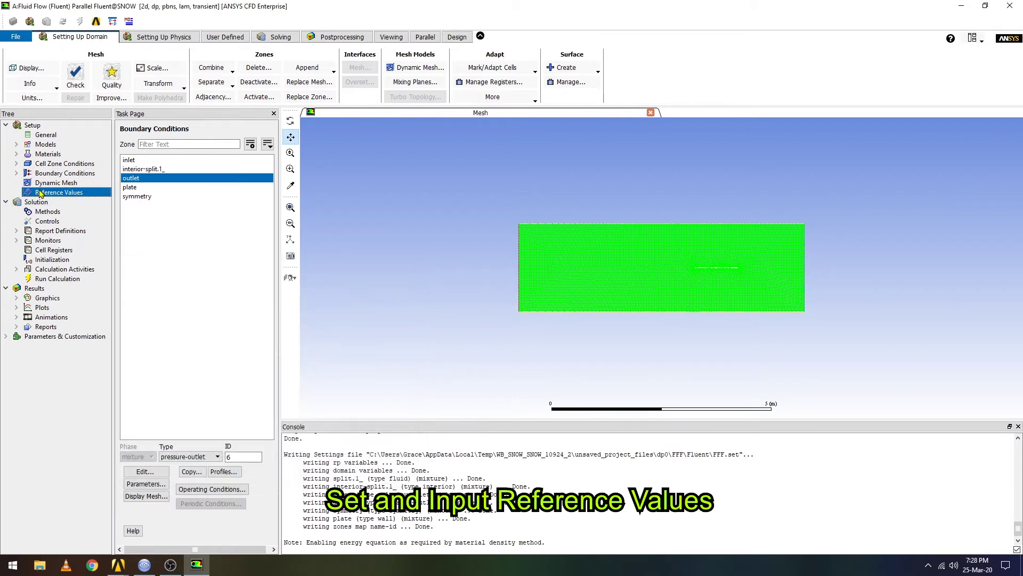
pyautogui.click(268, 150)
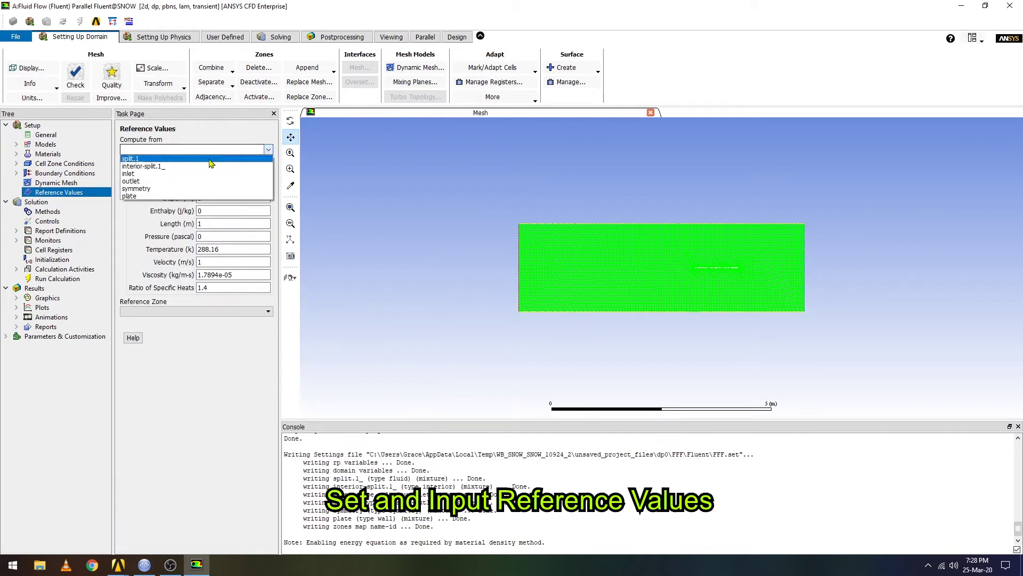
pyautogui.click(180, 174)
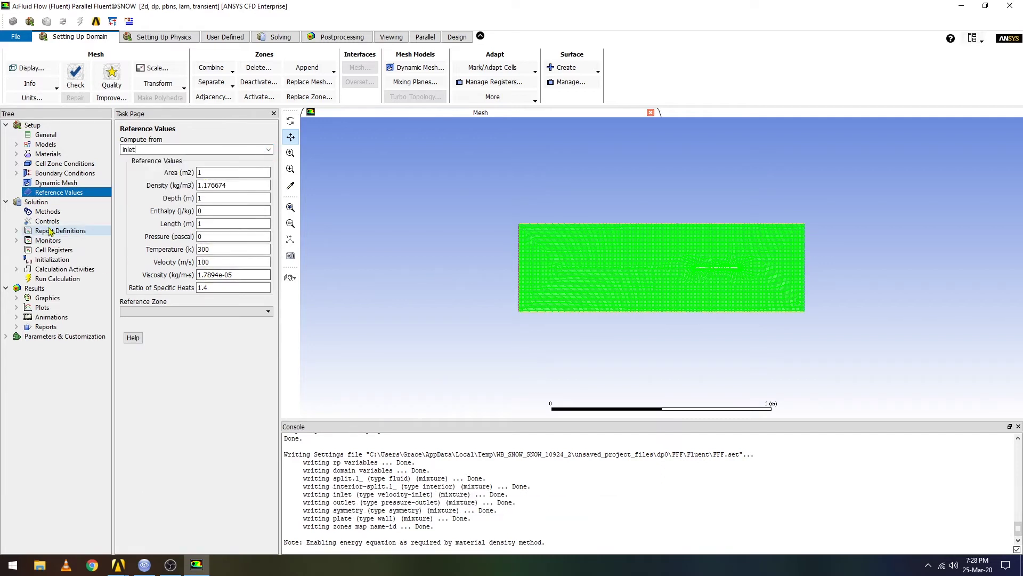
# - Initialize the solution with the Hybrid Initialization method
pyautogui.click(56, 260)
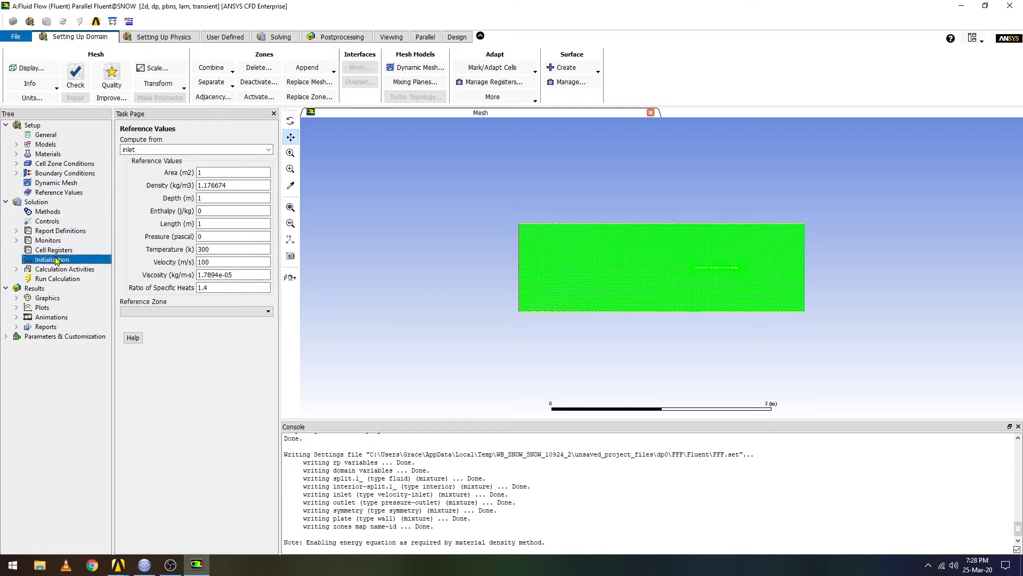
pyautogui.click(163, 150)
pyautogui.click(192, 177)
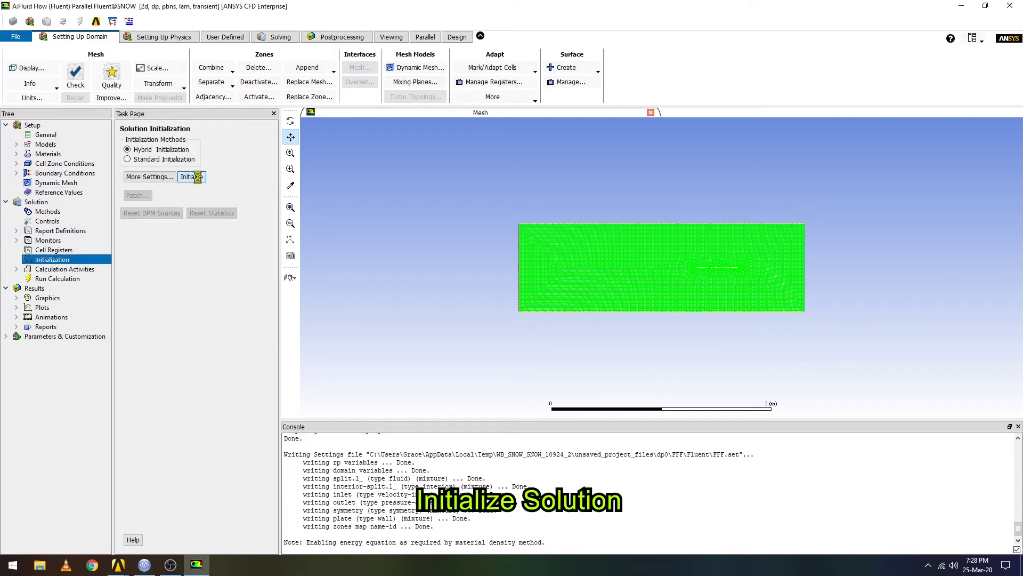
# - Set the calculation to autosave every 1 time step and open the run calculation settings
pyautogui.doubleClick(63, 267)
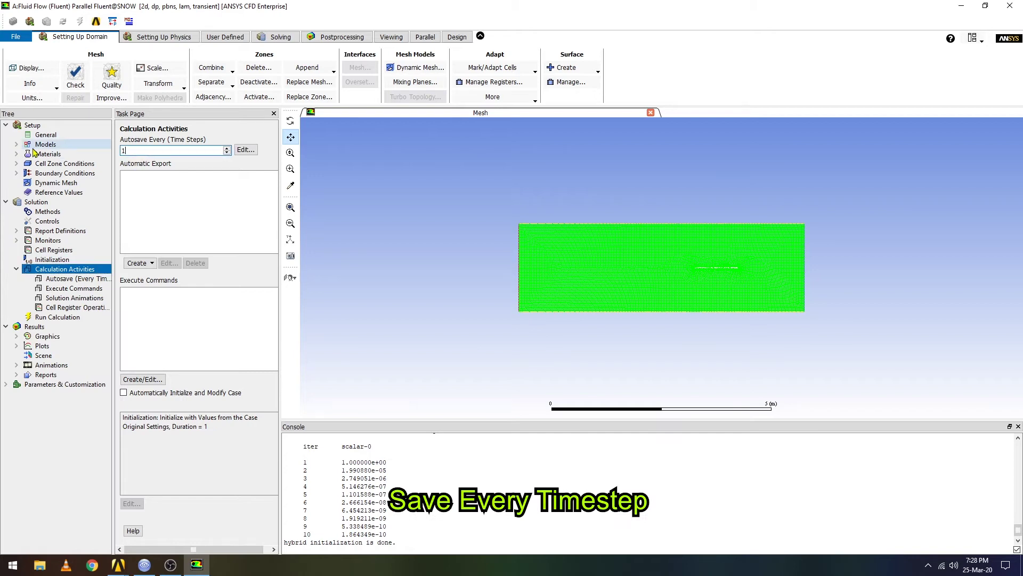
pyautogui.click(16, 269)
pyautogui.click(58, 278)
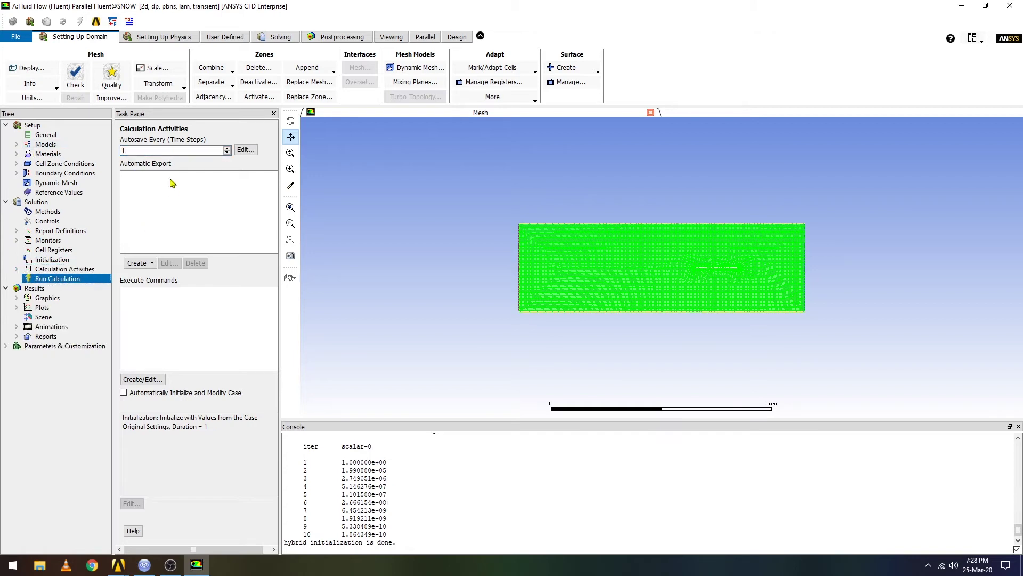